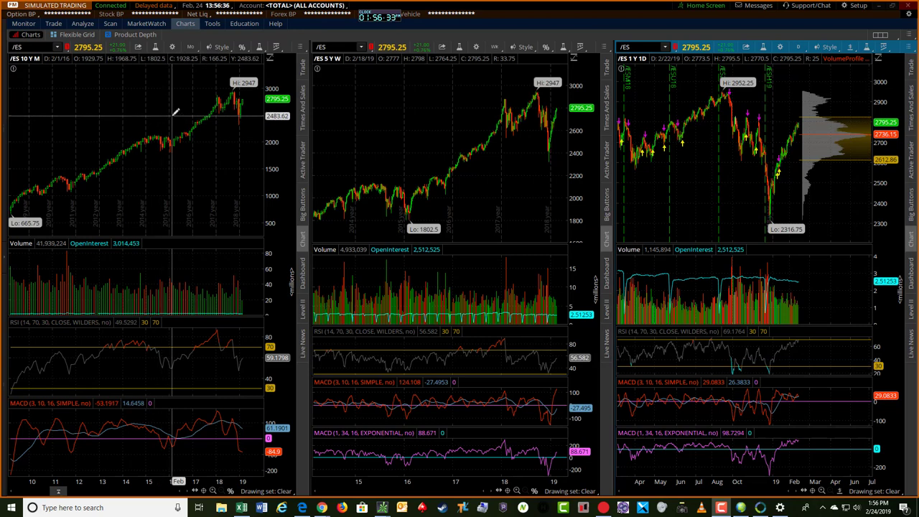
Examine the recent candles on the /ES 10-year monthly chart at several zoom levels and enlarge the latest stretch of the 5-year weekly chart
drag(206, 127, 260, 201)
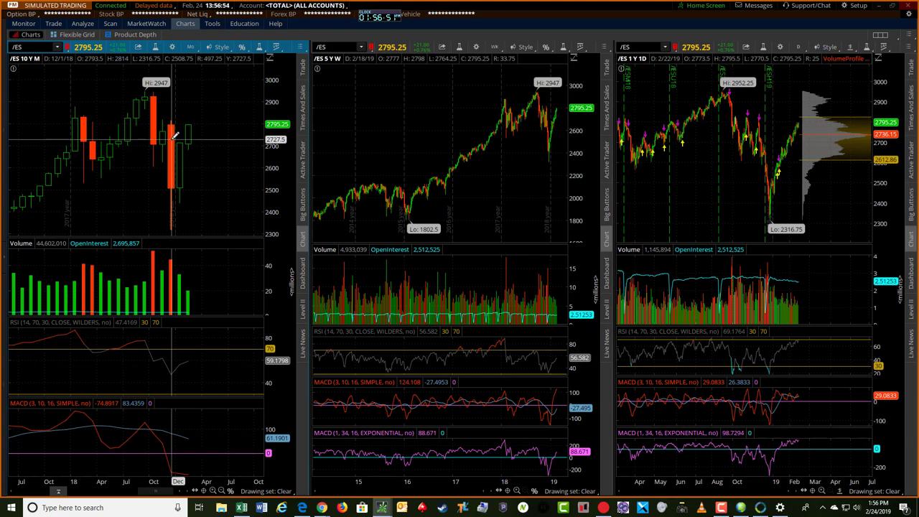
click(221, 491)
click(221, 490)
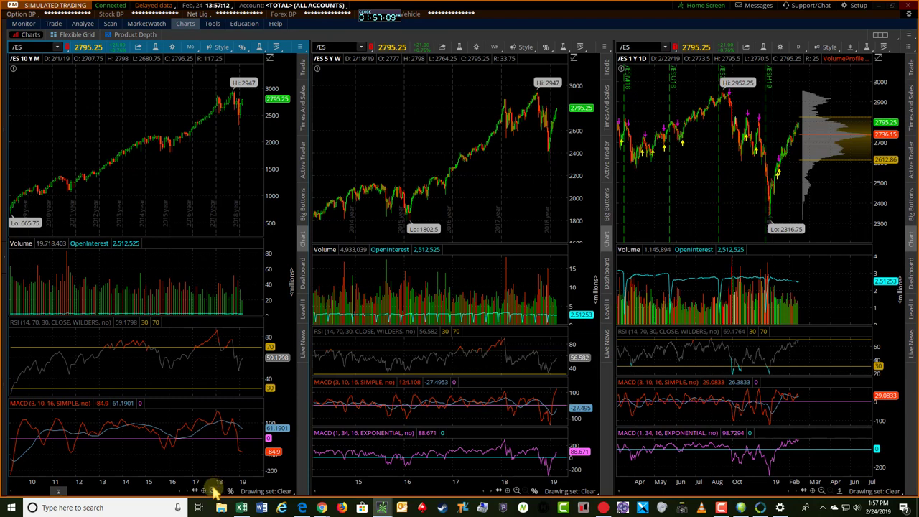
click(214, 491)
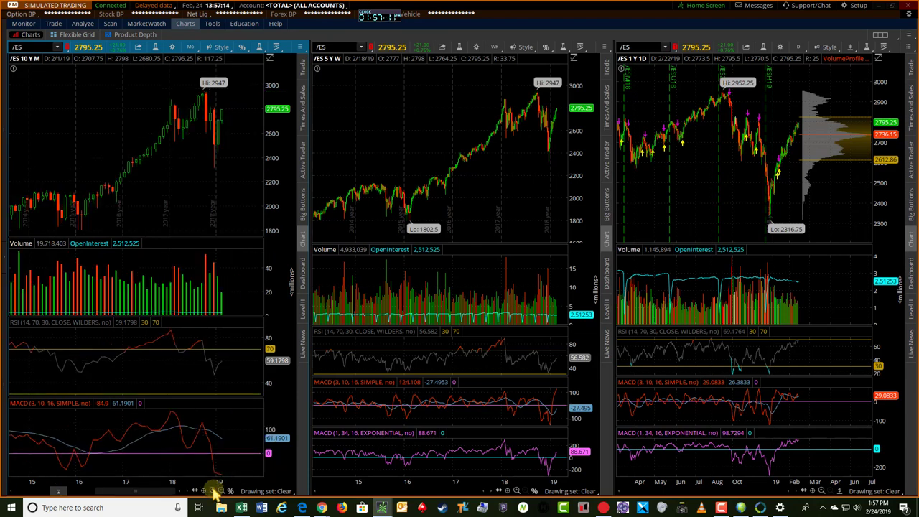
click(214, 490)
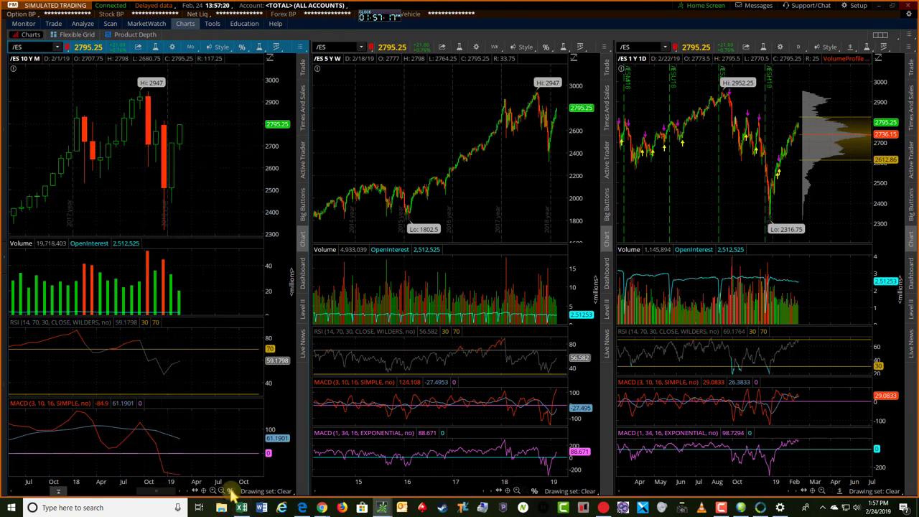
click(223, 490)
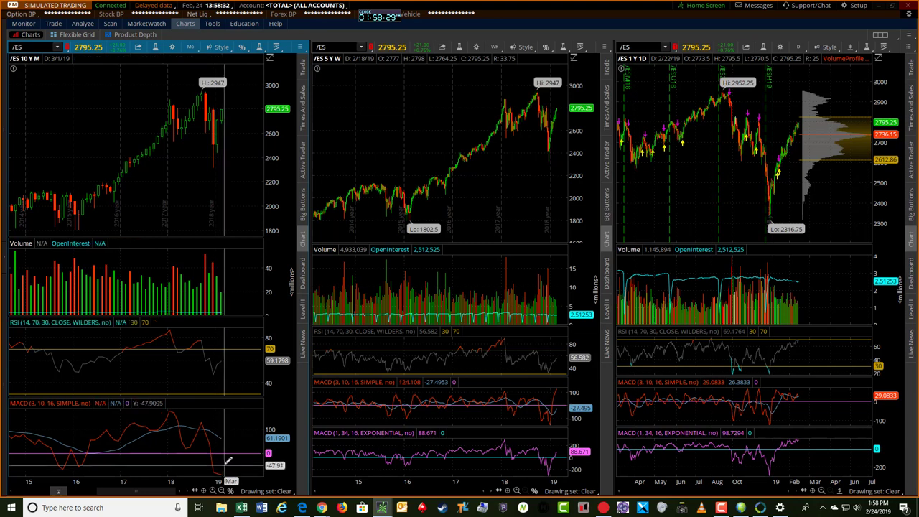
drag(504, 420, 574, 419)
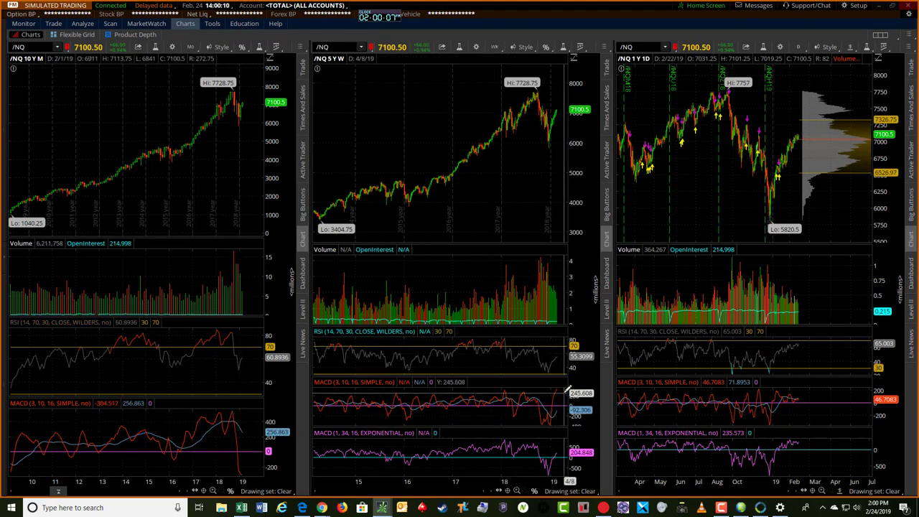
Examine the recent price action on the /NQ 10-year monthly and 5-year weekly charts, close up and over a wider span
drag(209, 168, 264, 170)
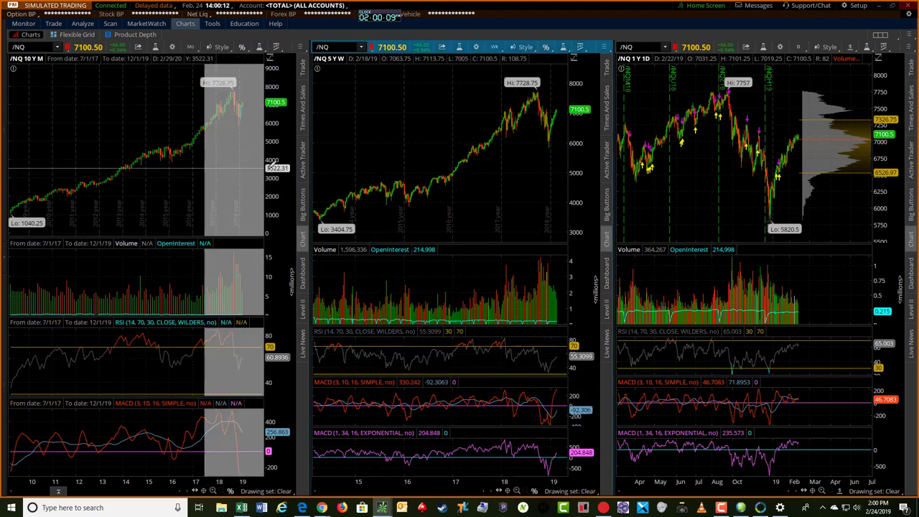
drag(537, 133, 533, 130)
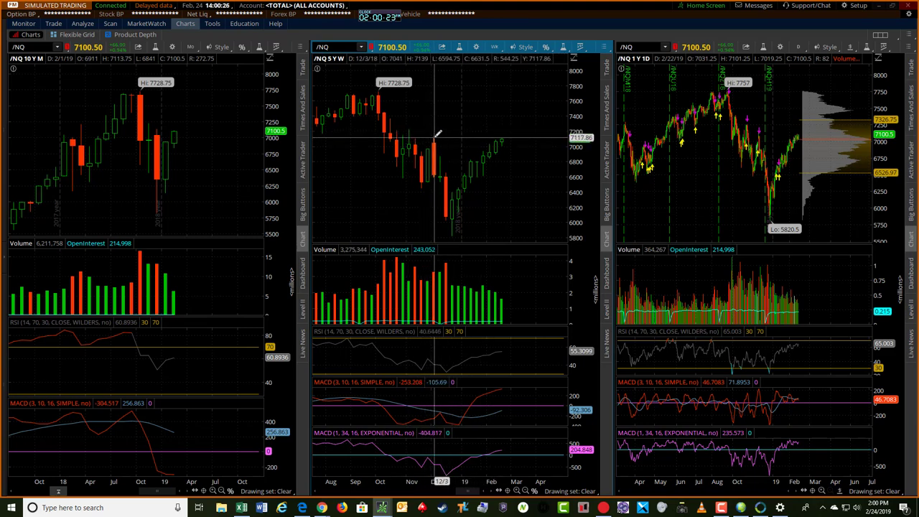
click(222, 491)
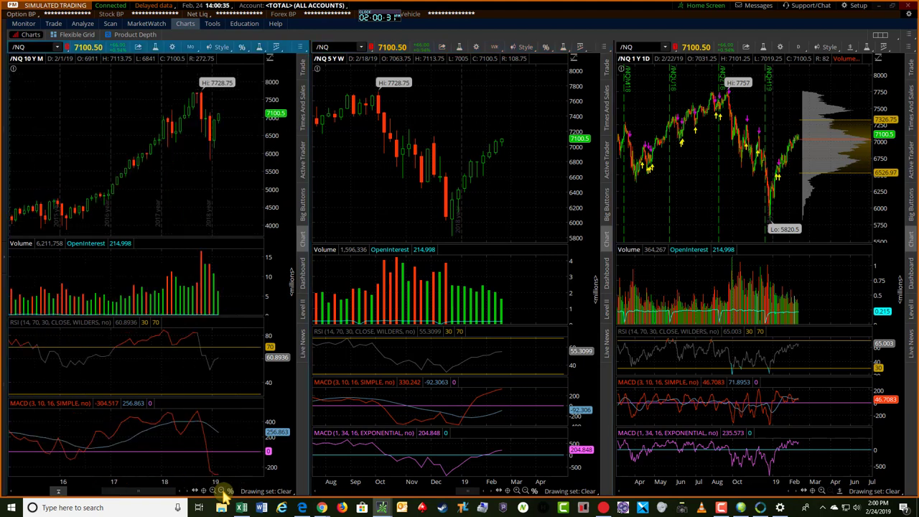
click(526, 490)
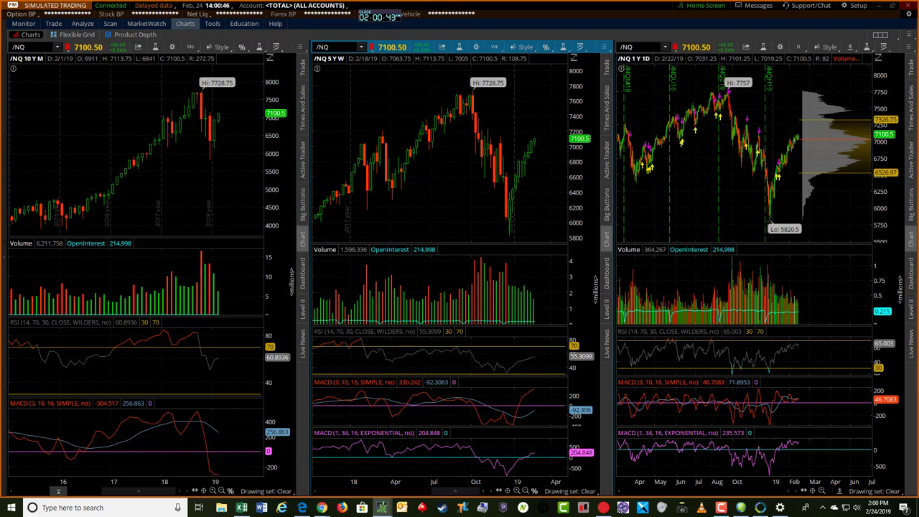
Load /YM in the linked charts and examine its recent monthly and weekly price action, close up and over a wider span
text(/YM)
key(Return)
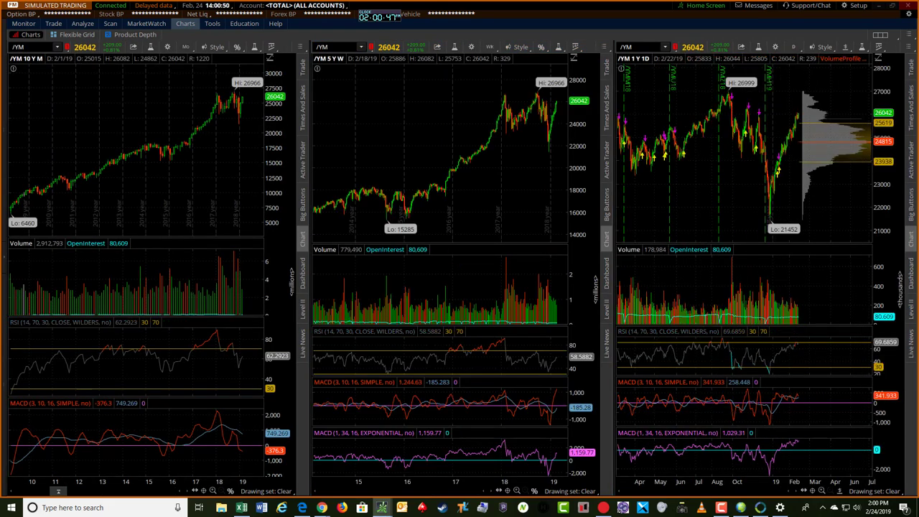
drag(234, 114, 234, 114)
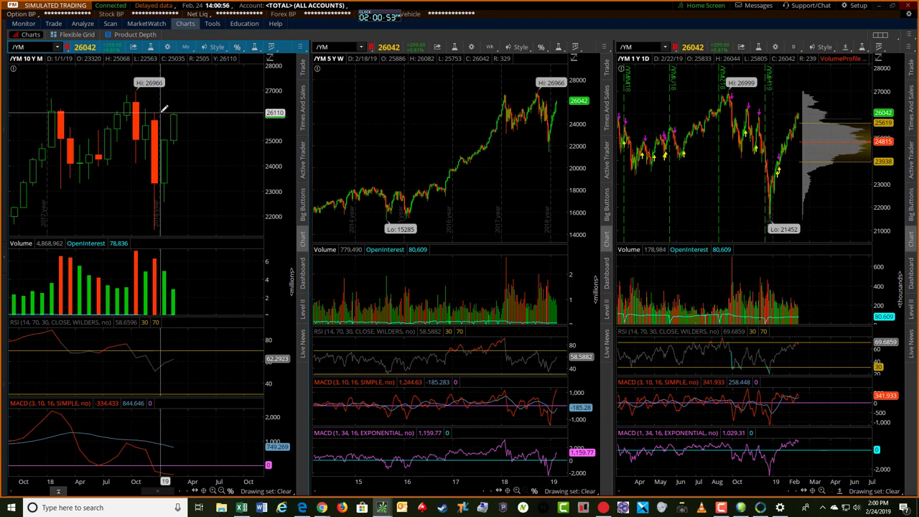
drag(523, 126, 566, 128)
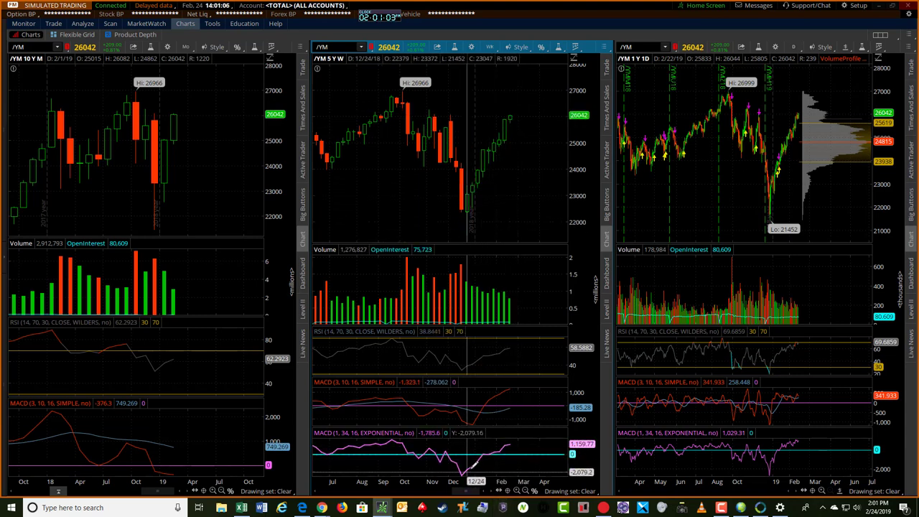
click(526, 492)
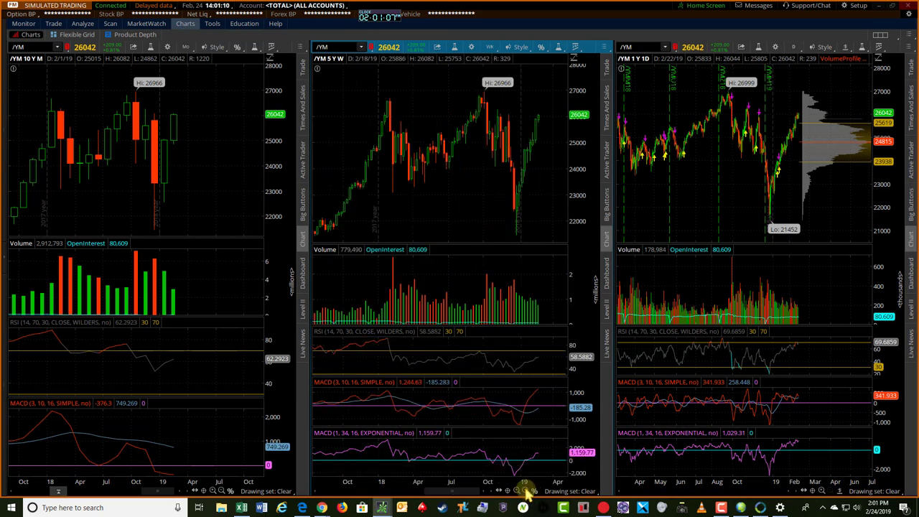
click(526, 492)
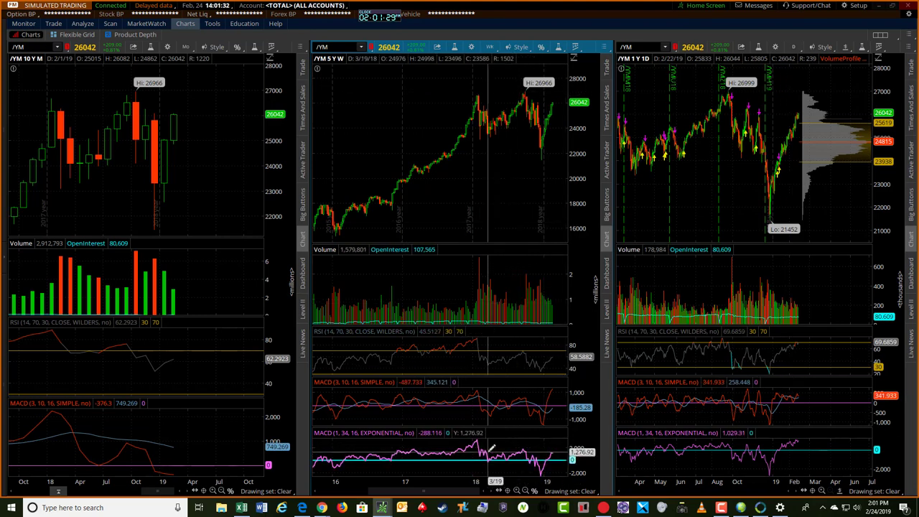
click(222, 490)
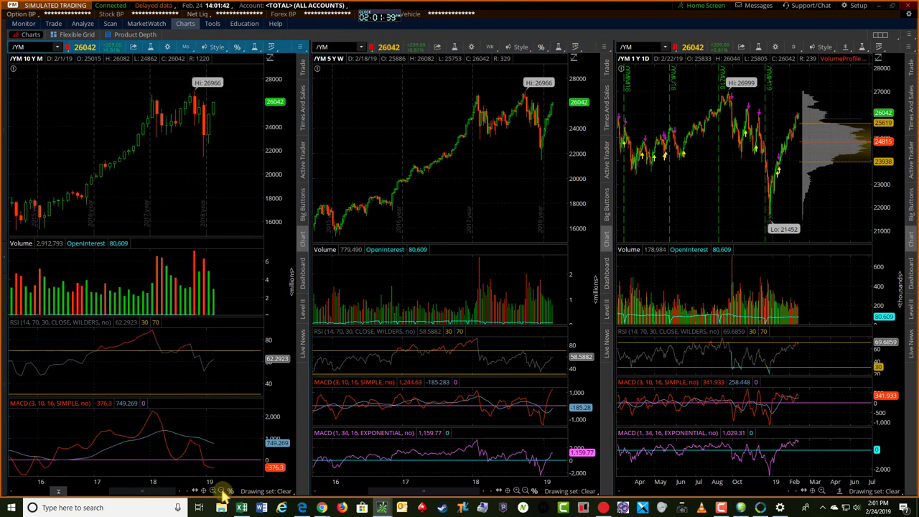
click(222, 491)
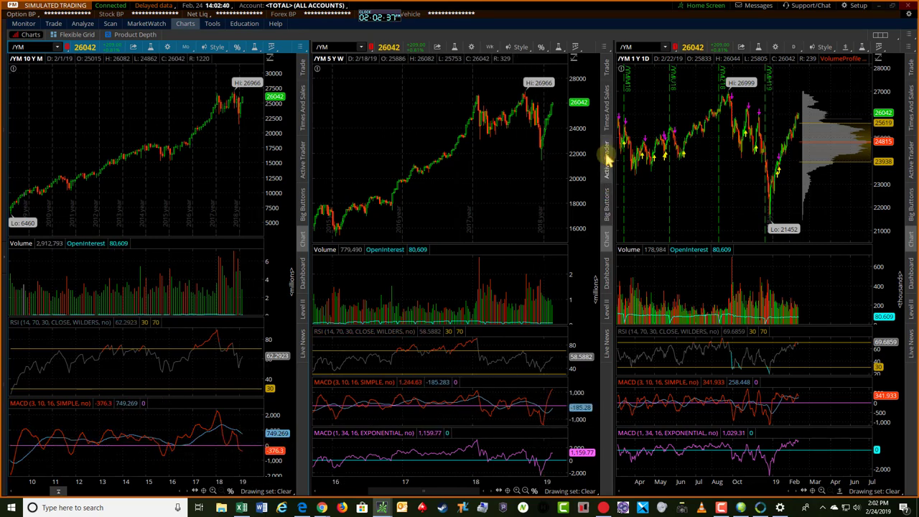
Maximize the /YM one-year daily chart, adjust its price scale, and switch the symbol to /NQ
click(909, 47)
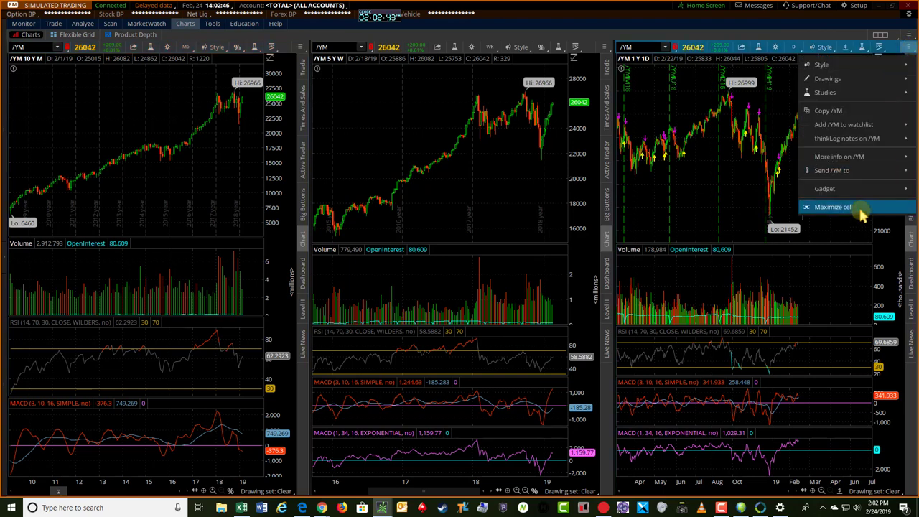
click(836, 207)
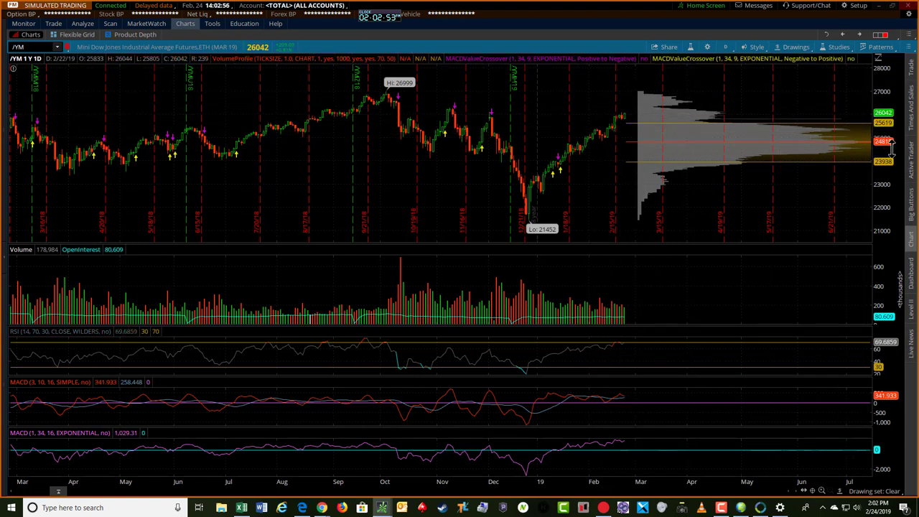
drag(890, 142, 889, 143)
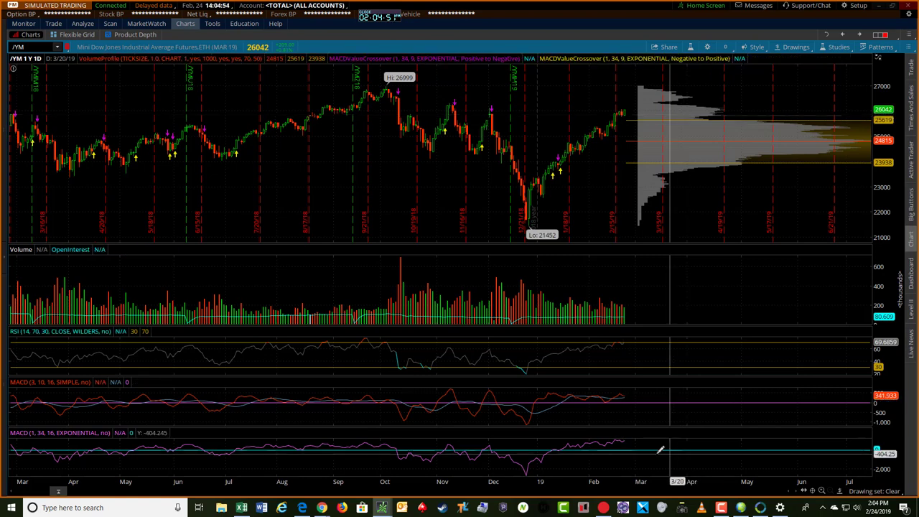
click(629, 342)
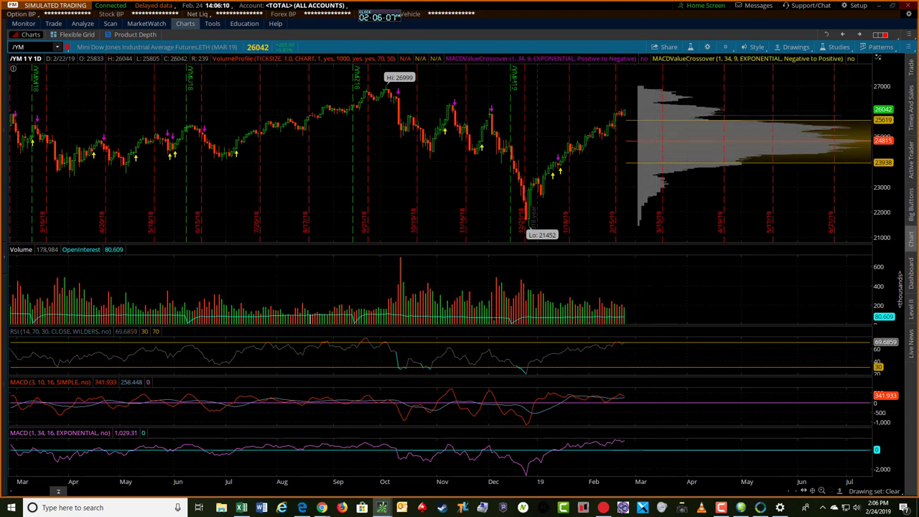
text(/NQ)
key(Return)
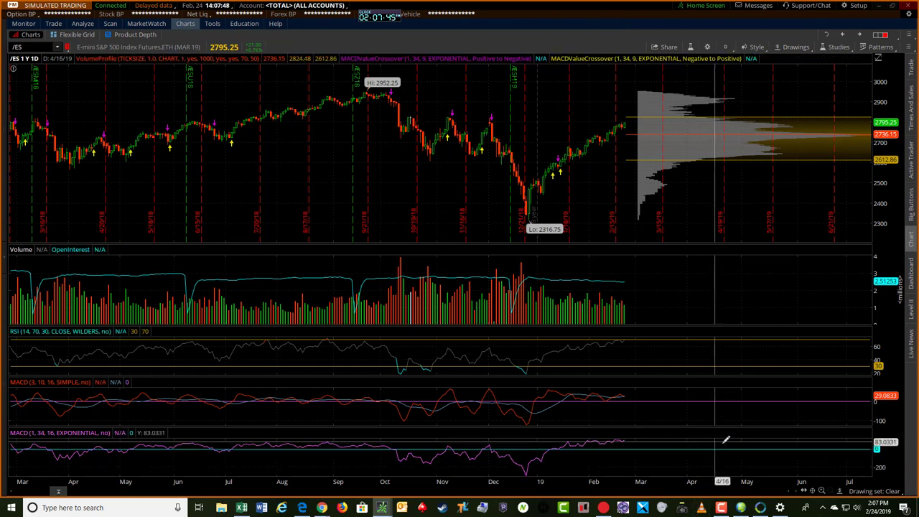
Apply the Levels Feb 24 19 drawing set to the /ES daily chart and stretch the price scale around the levels
click(875, 491)
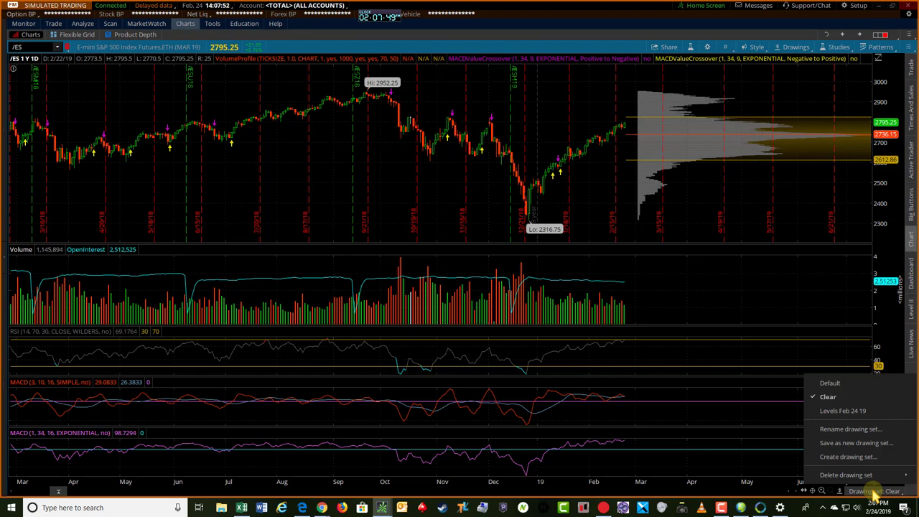
click(854, 411)
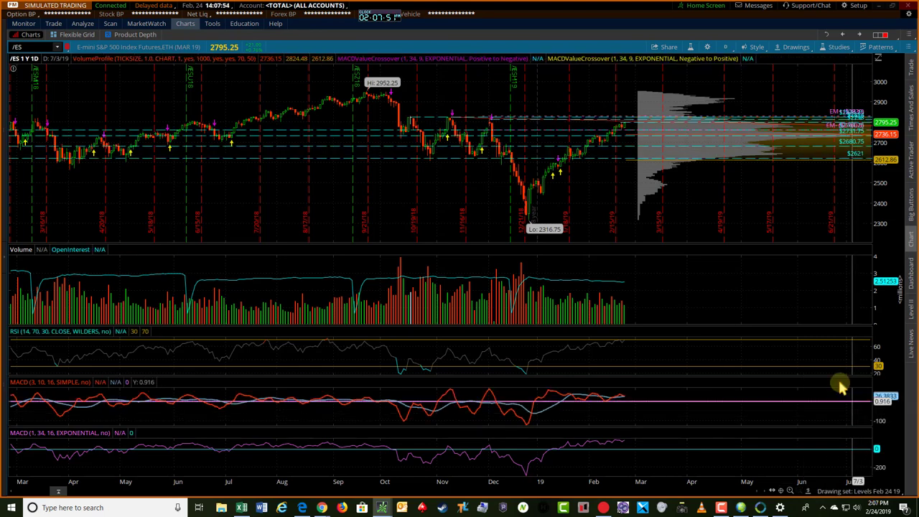
drag(895, 132, 893, 71)
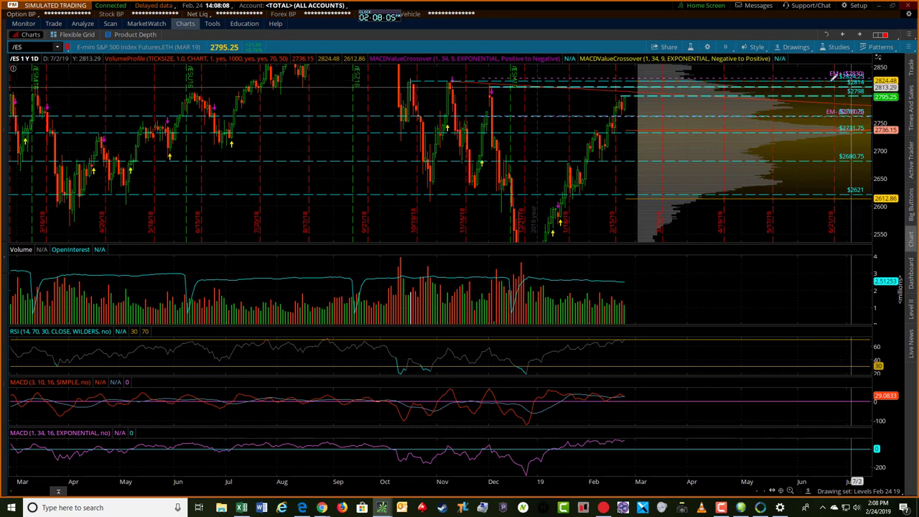
Check the expected moves per expiration in the /ES option chain under all products and return to the charts
click(62, 24)
click(30, 23)
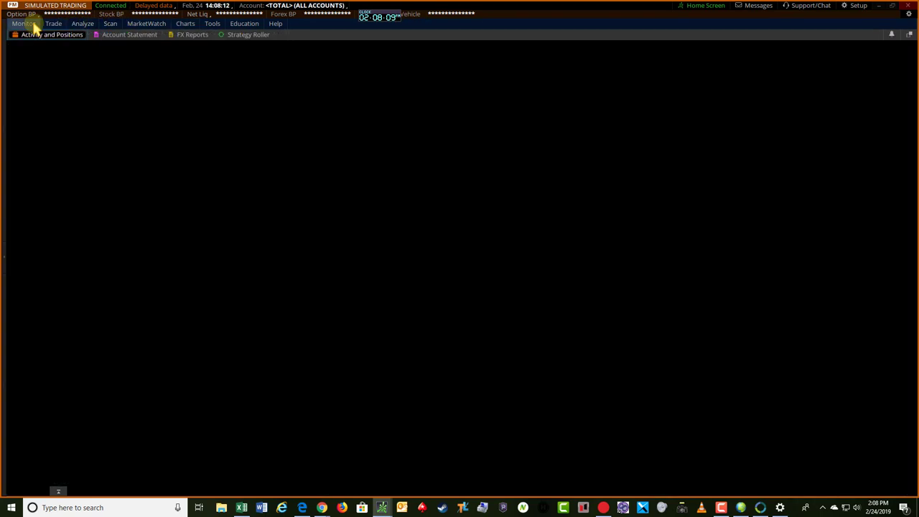
click(54, 24)
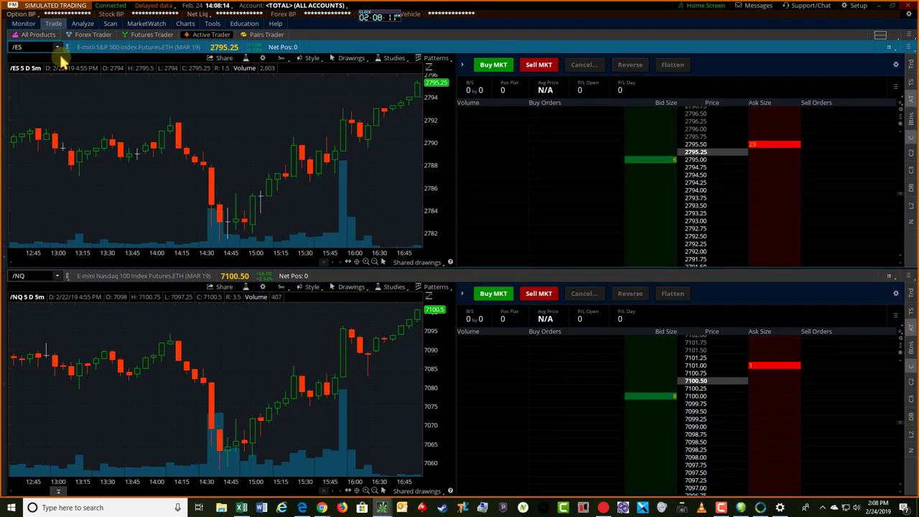
click(50, 36)
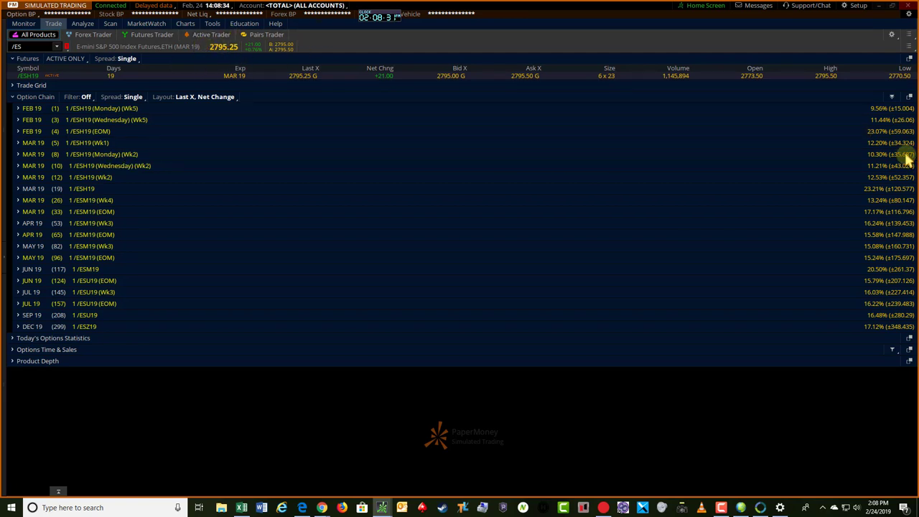
click(185, 24)
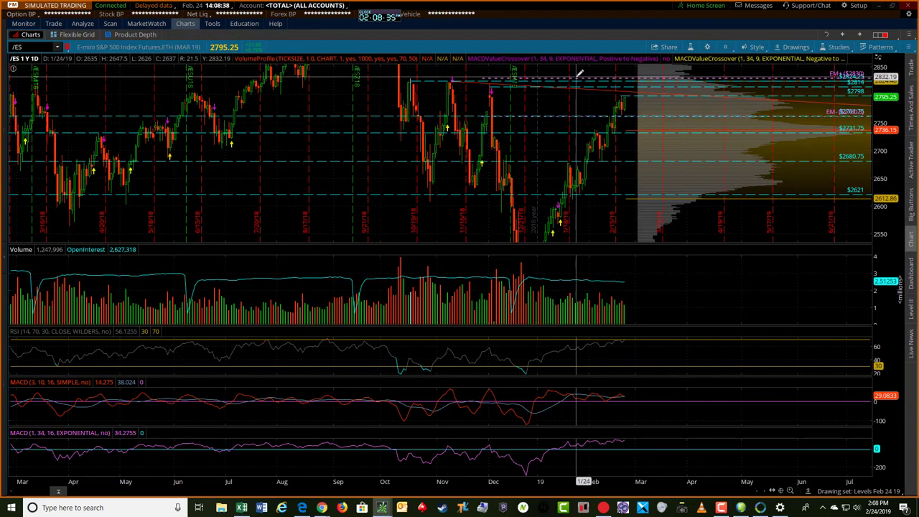
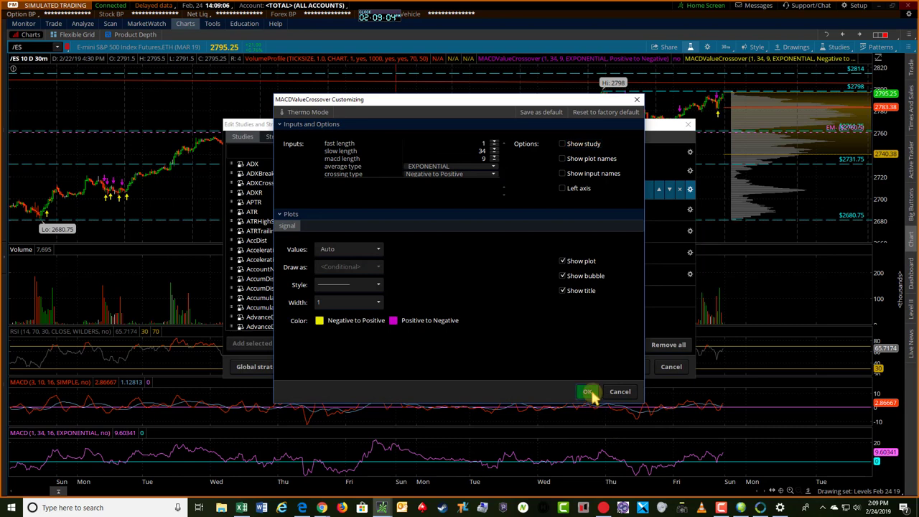
Apply the study settings that hide both MACDValueCrossover studies on the /ES 10-day 30-minute chart and stretch its price scale
click(604, 368)
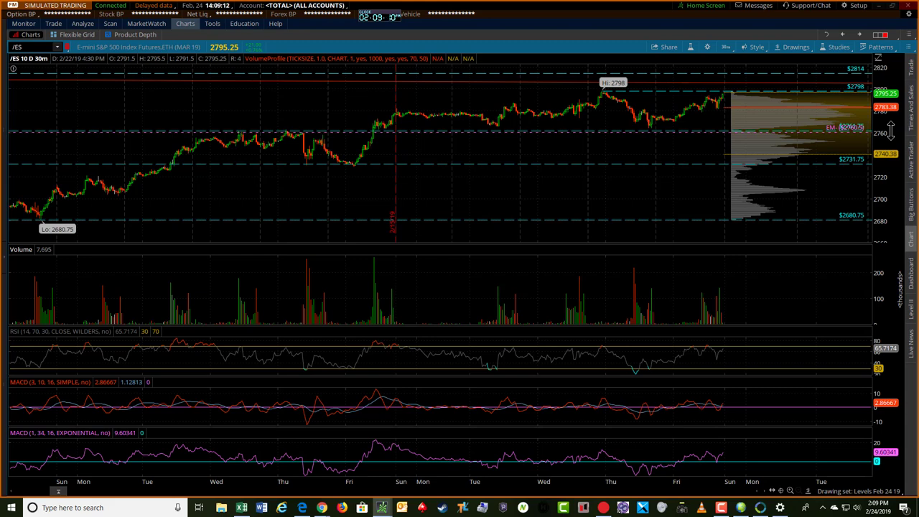
drag(890, 129, 888, 108)
key(alt)
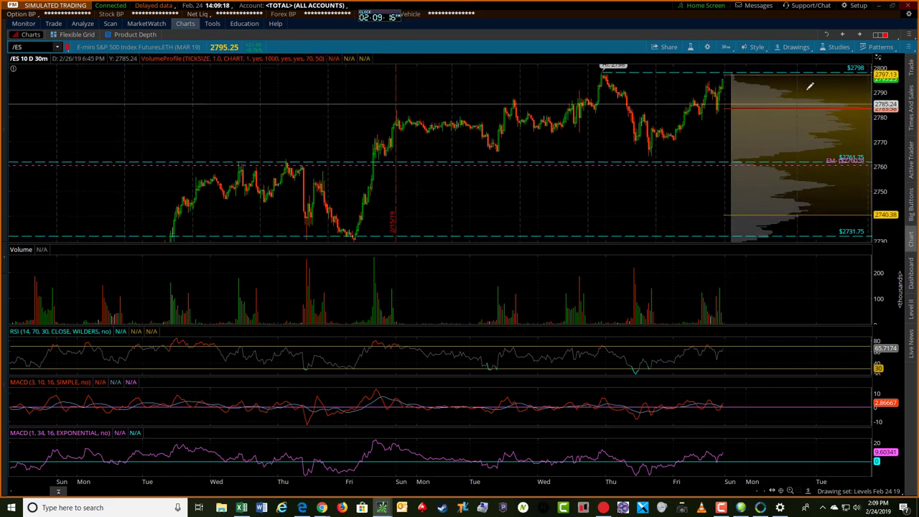
Set the time interval of the /ES 30-minute chart to 90 days
click(727, 46)
click(714, 64)
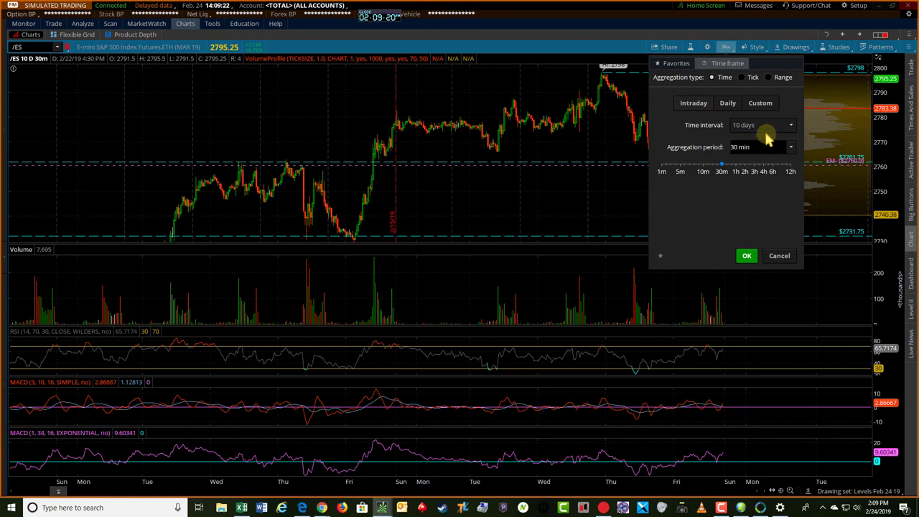
click(765, 127)
click(764, 215)
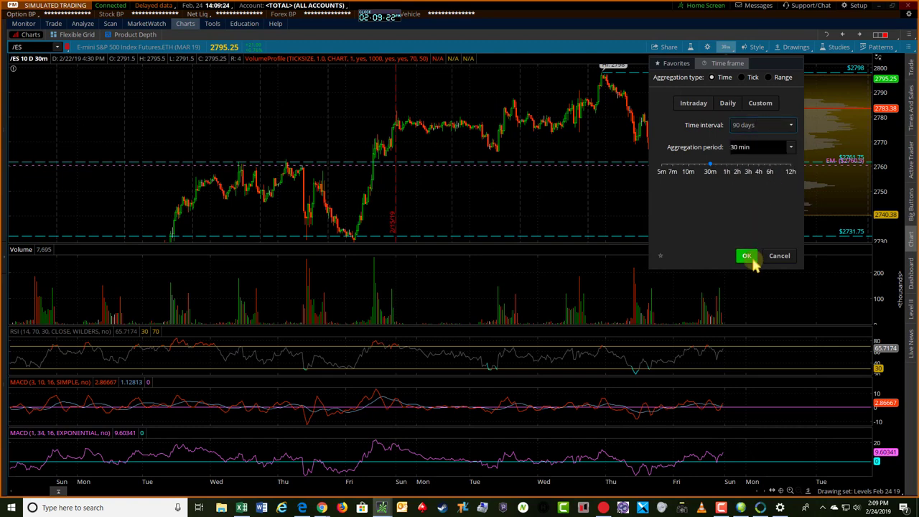
click(751, 257)
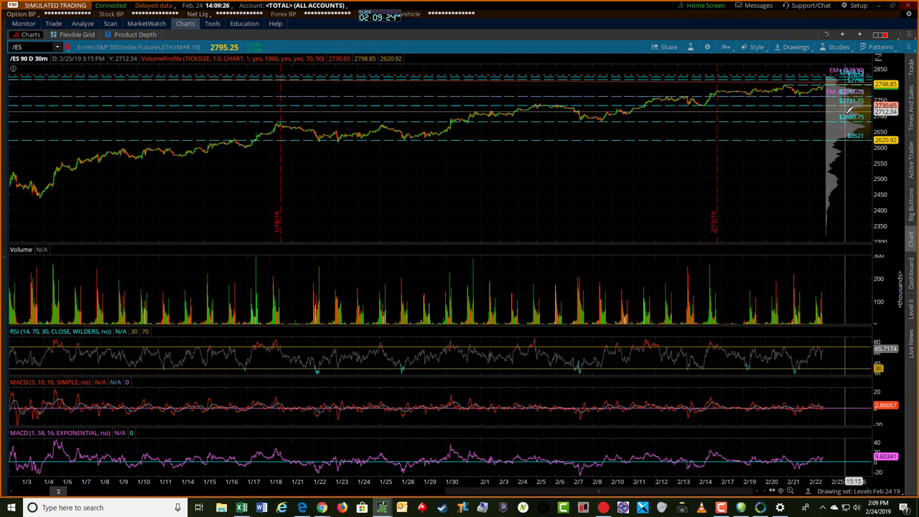
Examine the most recent sessions on the /ES 90-day 30-minute chart against the price levels from $2621 to $2824.25
click(790, 490)
mouse_move(875, 144)
mouse_down()
mouse_move(883, 131)
mouse_move(876, 143)
mouse_up()
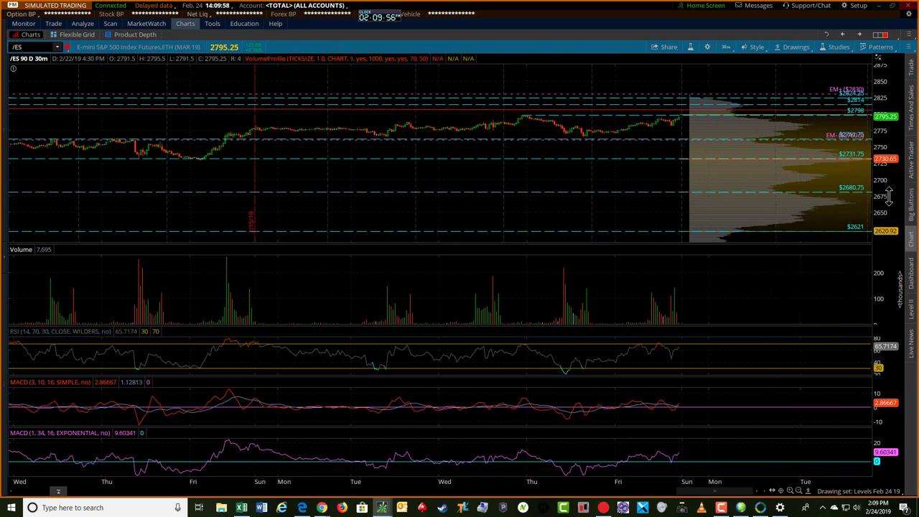
scroll(893, 196, down, 2)
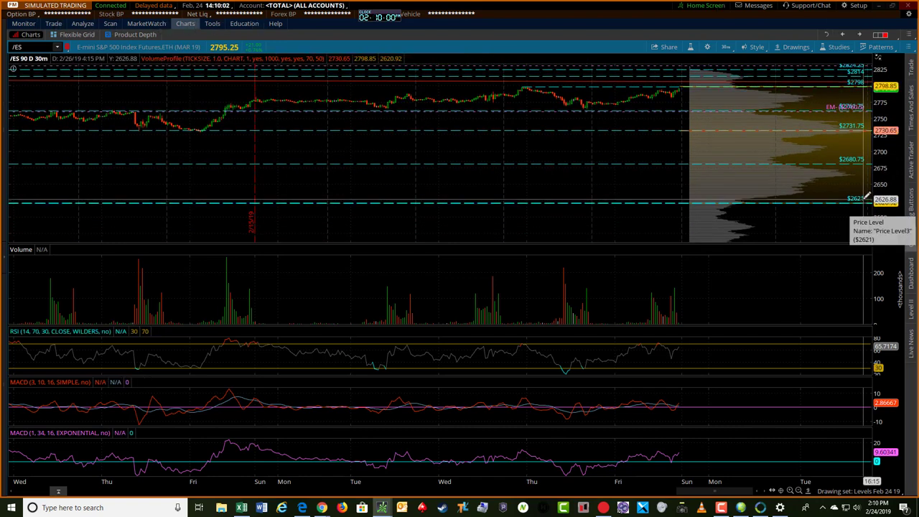
scroll(896, 172, up, 3)
drag(896, 187, 876, 97)
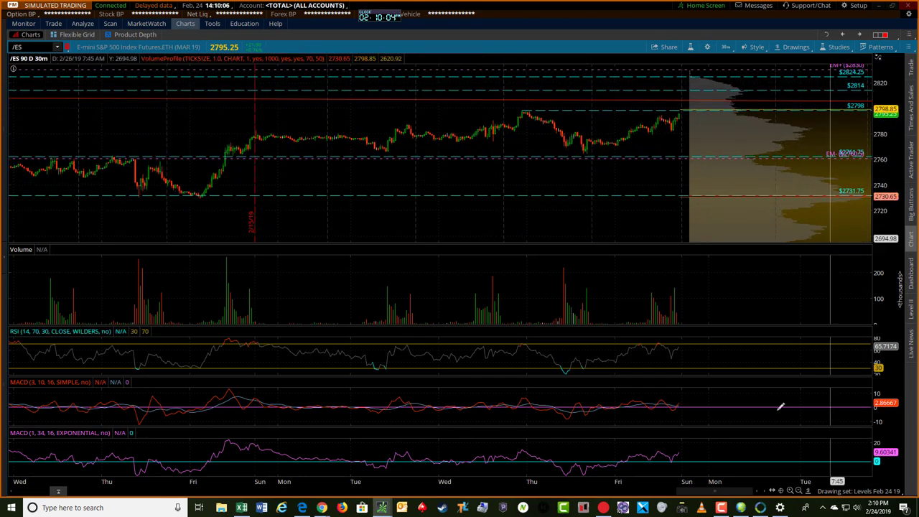
Apply the Levels Feb 24 19 drawing set to the /ES 5-year weekly chart and stretch the price scale around the levels
click(844, 36)
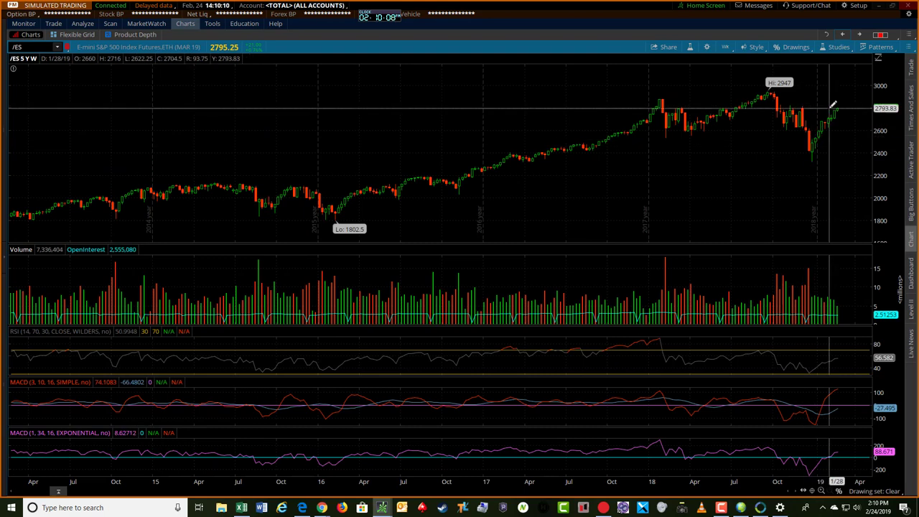
click(891, 491)
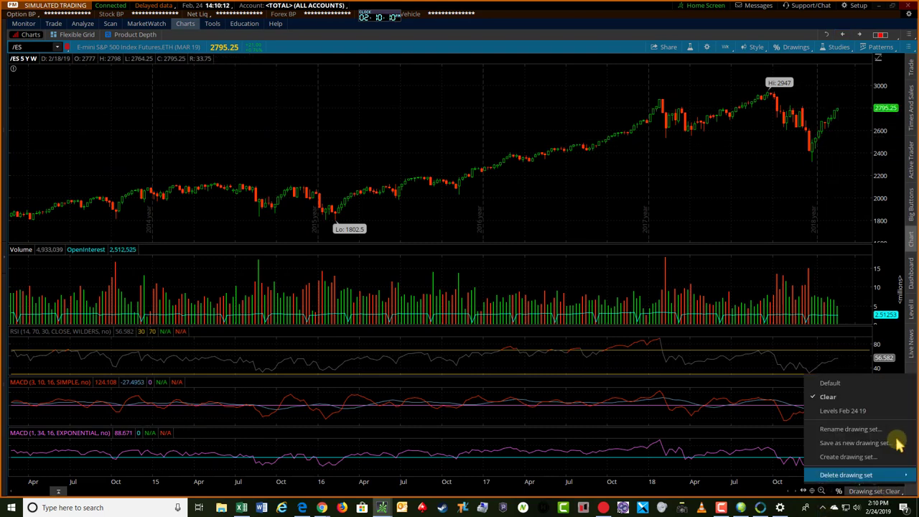
click(880, 412)
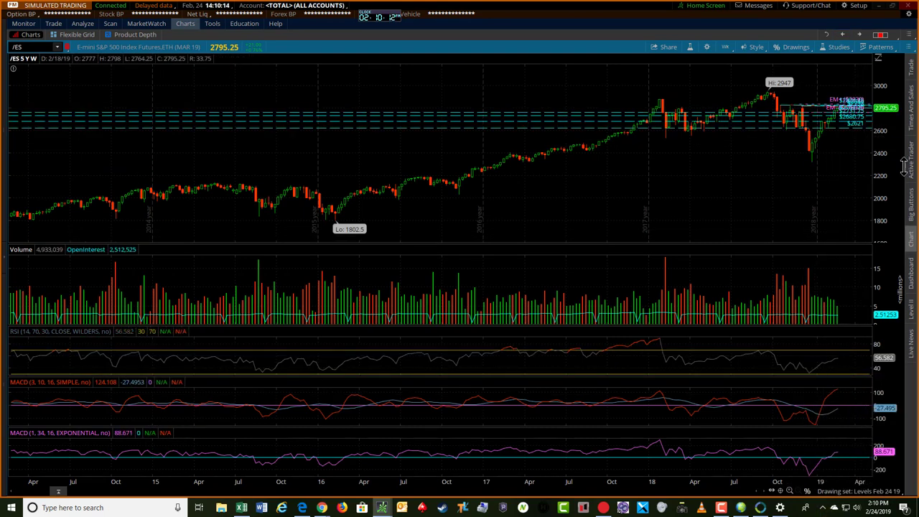
drag(900, 161, 897, 86)
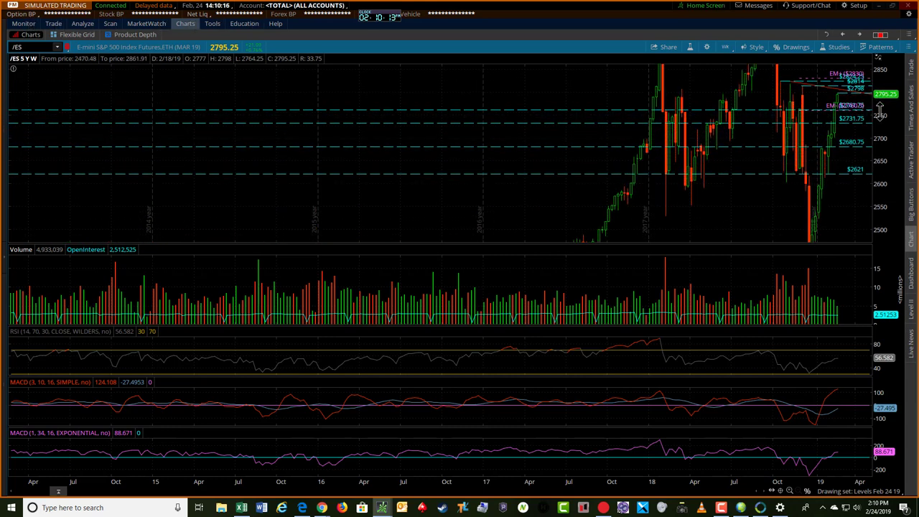
click(804, 77)
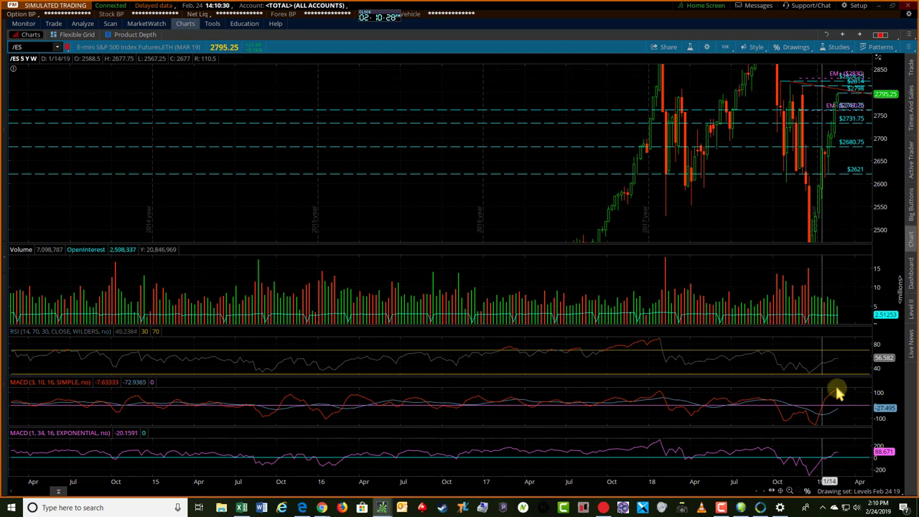
Return to the /ES 30-minute chart and examine the $2798 and $2761.75 levels against recent price action and the volume profile
click(861, 36)
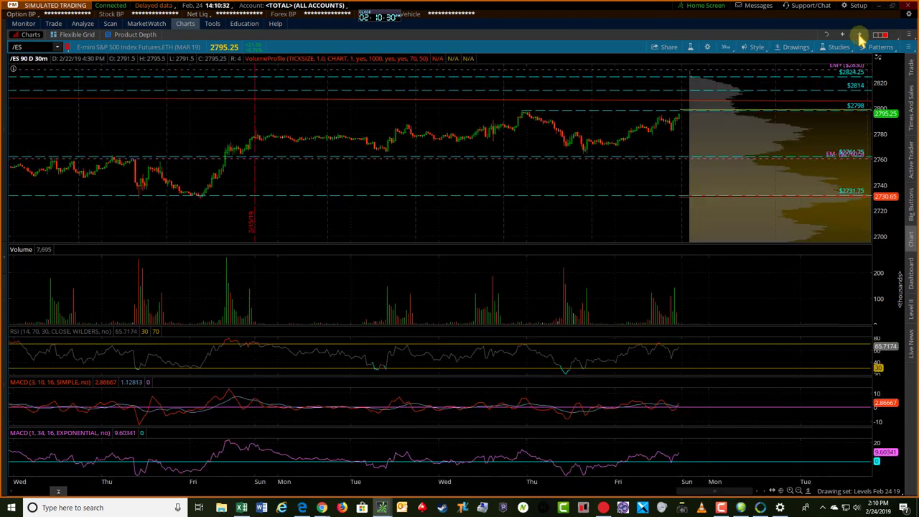
drag(888, 86, 879, 64)
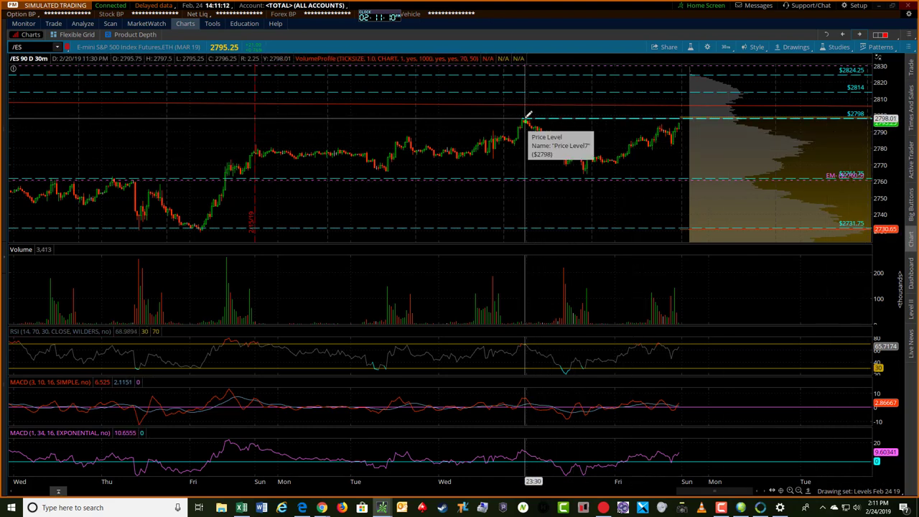
drag(882, 128, 883, 116)
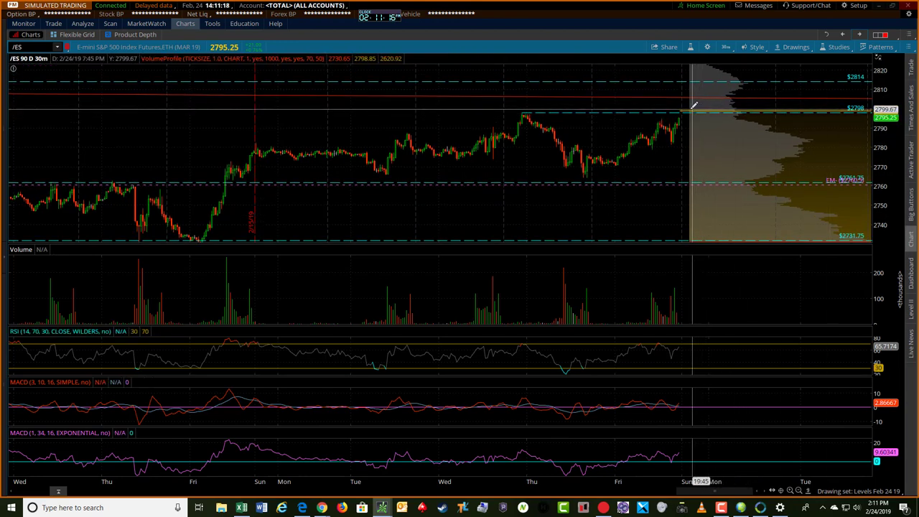
mouse_move(889, 162)
mouse_down()
mouse_move(889, 185)
mouse_move(892, 169)
mouse_up()
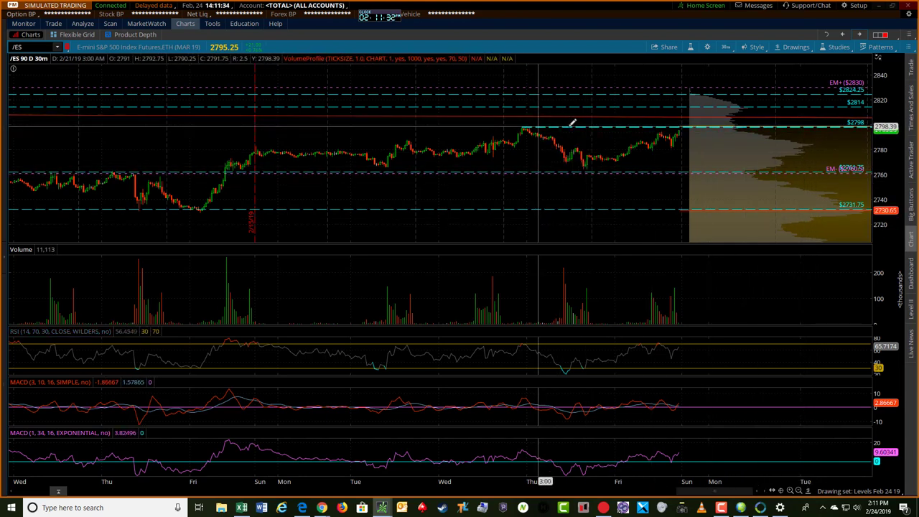
scroll(885, 127, down, 4)
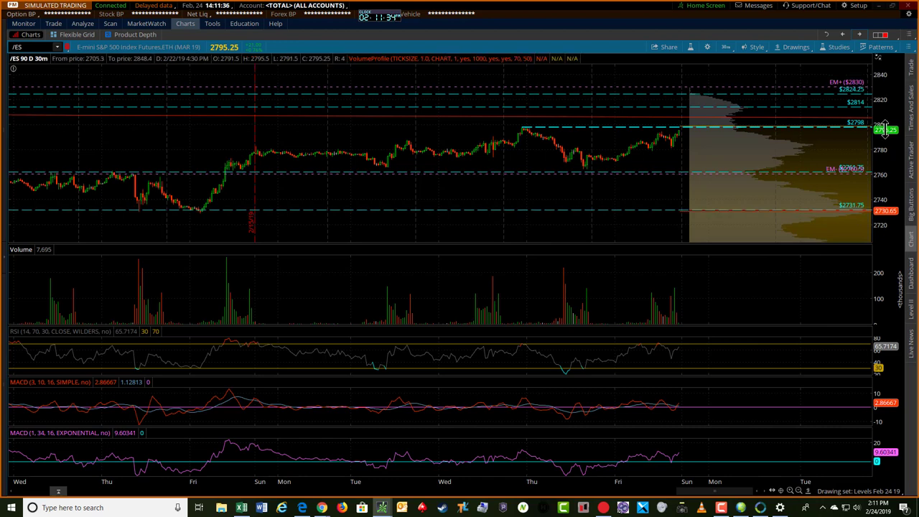
drag(887, 127, 881, 115)
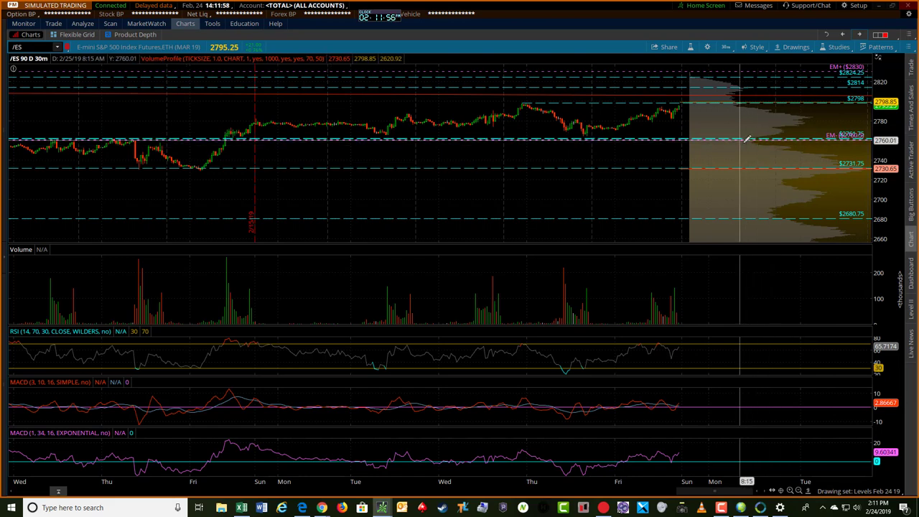
drag(891, 132, 872, 157)
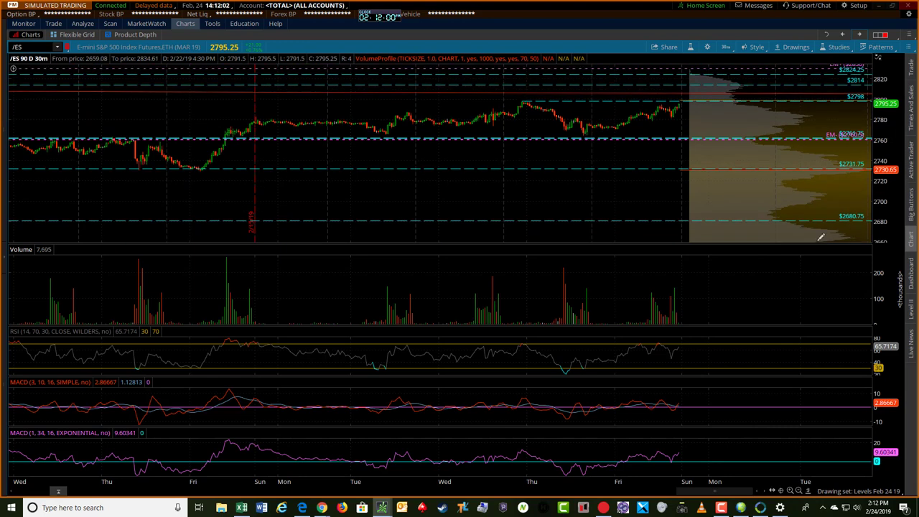
Examine a wider span of February sessions on the /ES 30-minute chart around the $2731.75, $2761.75 and $2798 levels
click(800, 490)
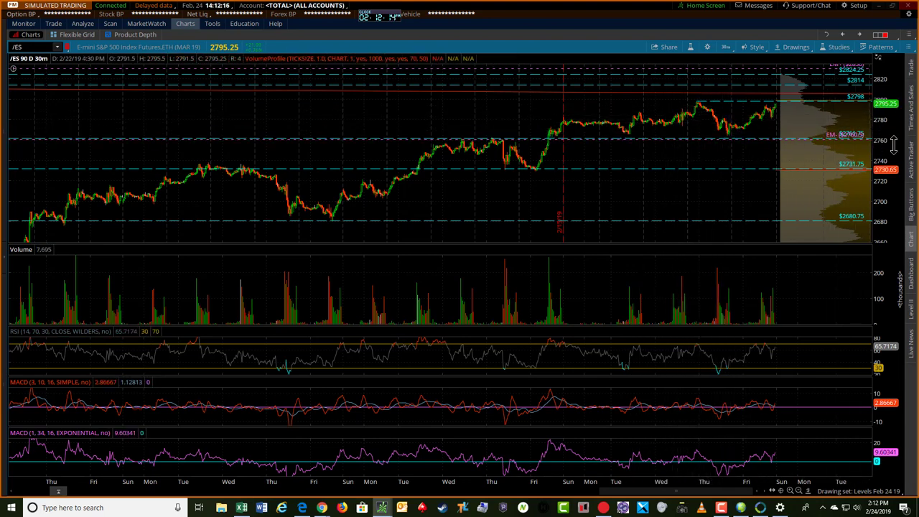
drag(890, 137, 890, 128)
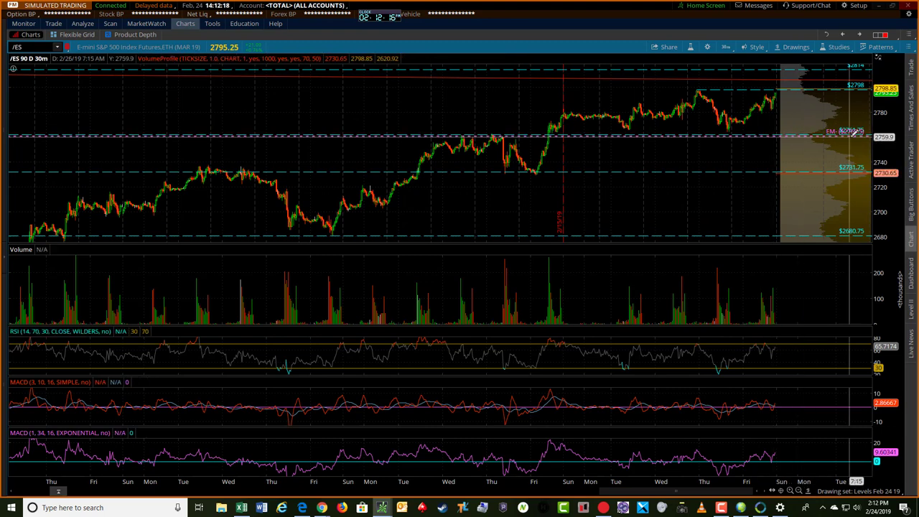
drag(887, 136, 887, 128)
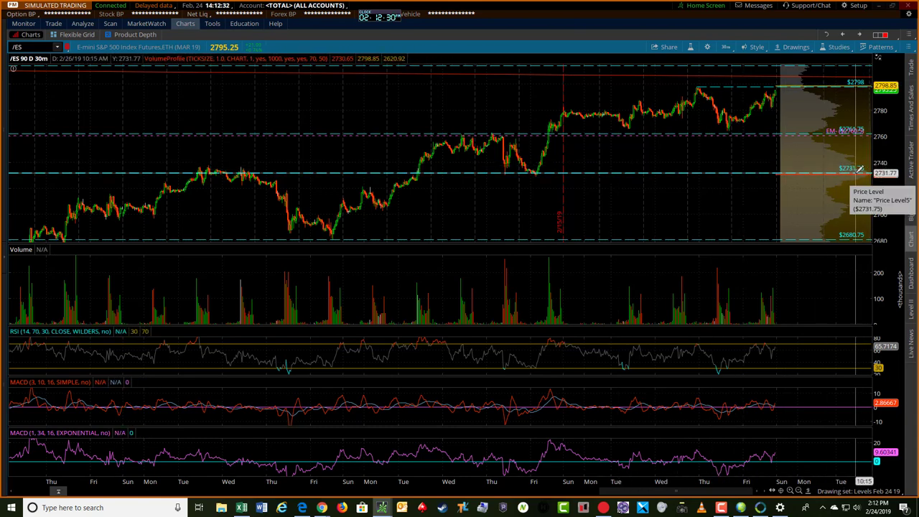
drag(881, 178, 869, 160)
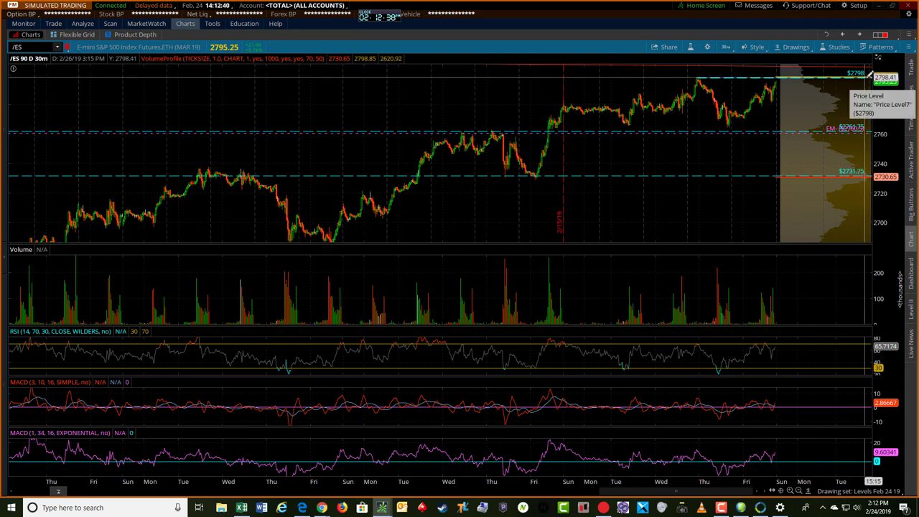
mouse_move(880, 81)
mouse_down()
mouse_move(878, 87)
mouse_move(869, 76)
mouse_up()
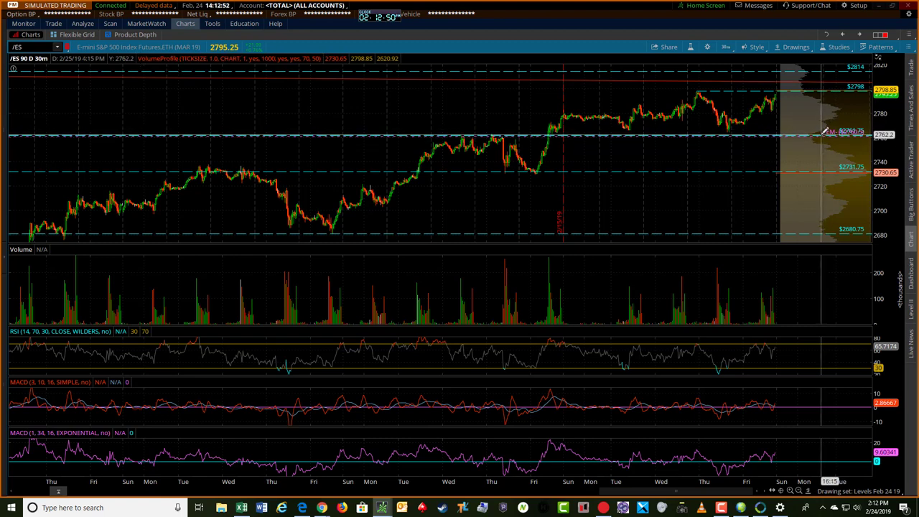
drag(824, 132, 824, 168)
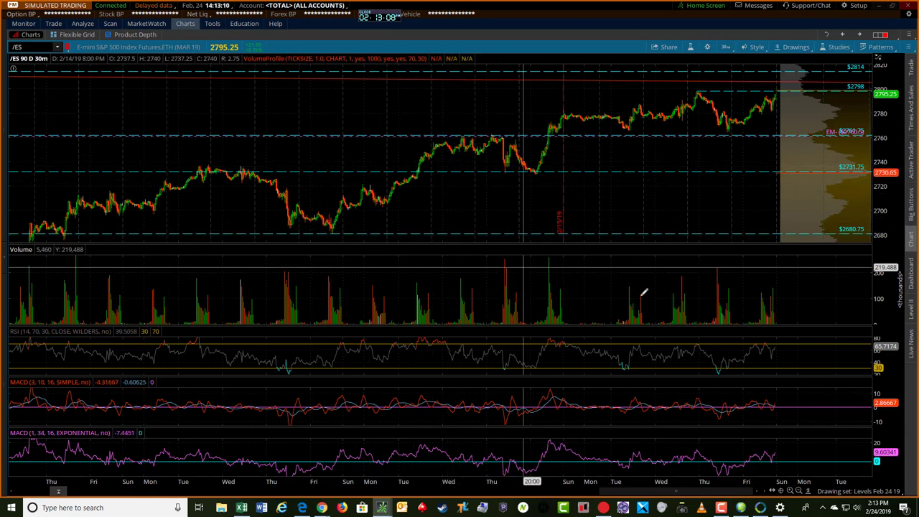
Examine the January and February price action on the /ES 30-minute chart around the $2680.75 and $2621 levels
click(799, 491)
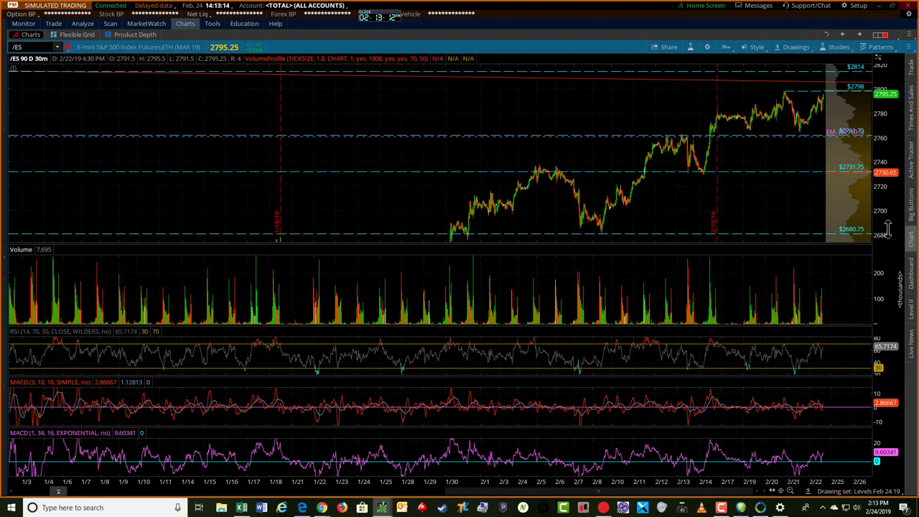
drag(883, 207, 883, 244)
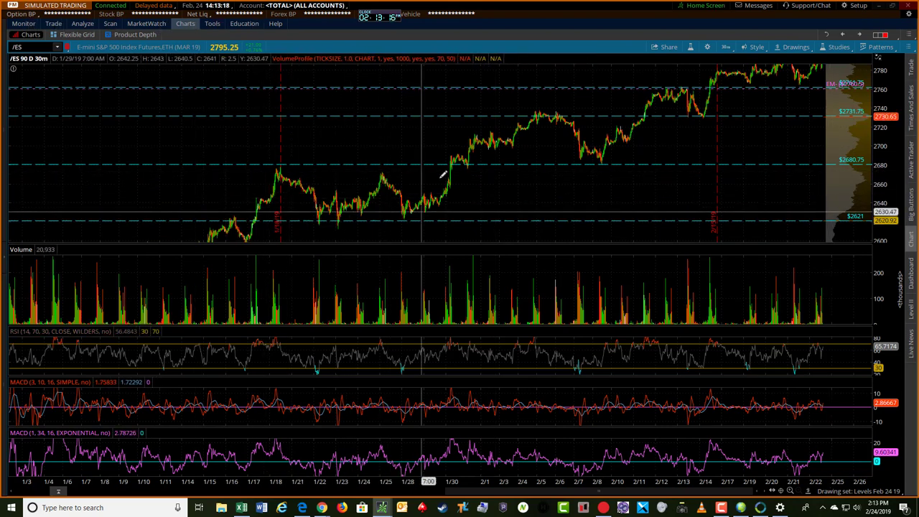
drag(880, 176, 872, 162)
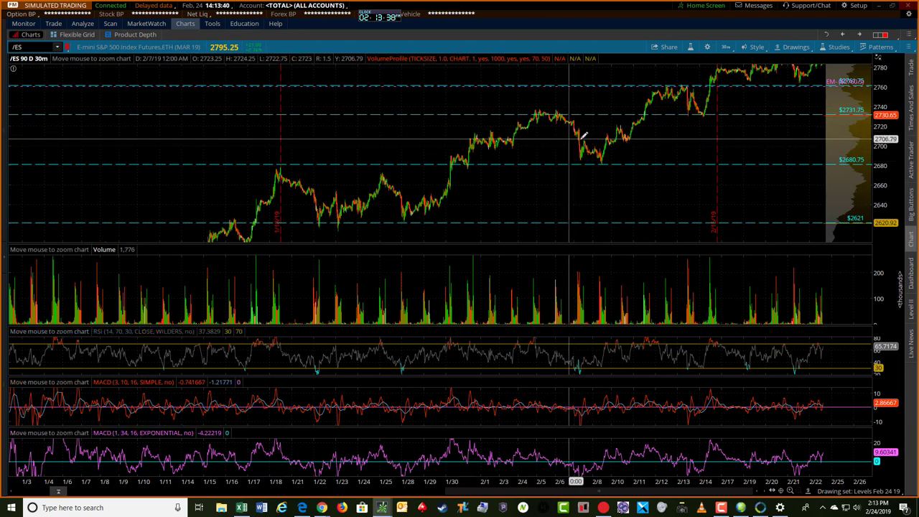
drag(581, 137, 596, 137)
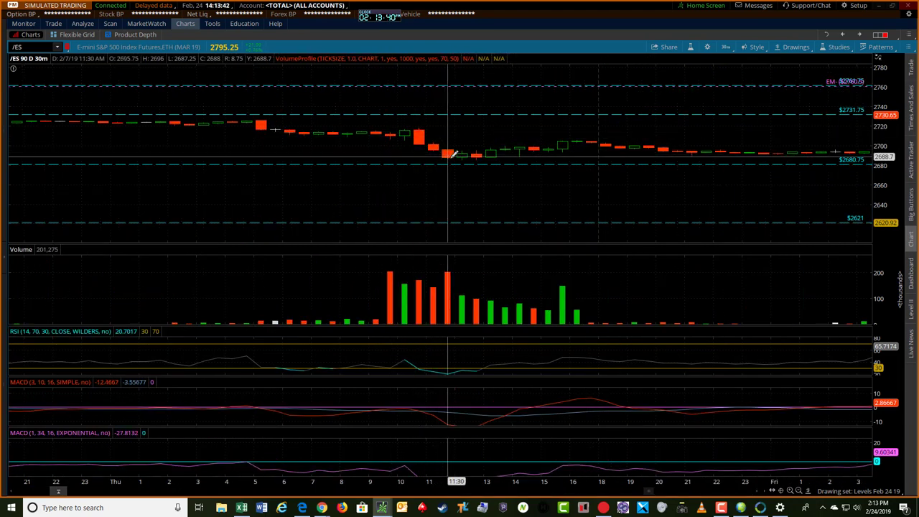
click(797, 487)
click(797, 487)
click(797, 487)
click(796, 487)
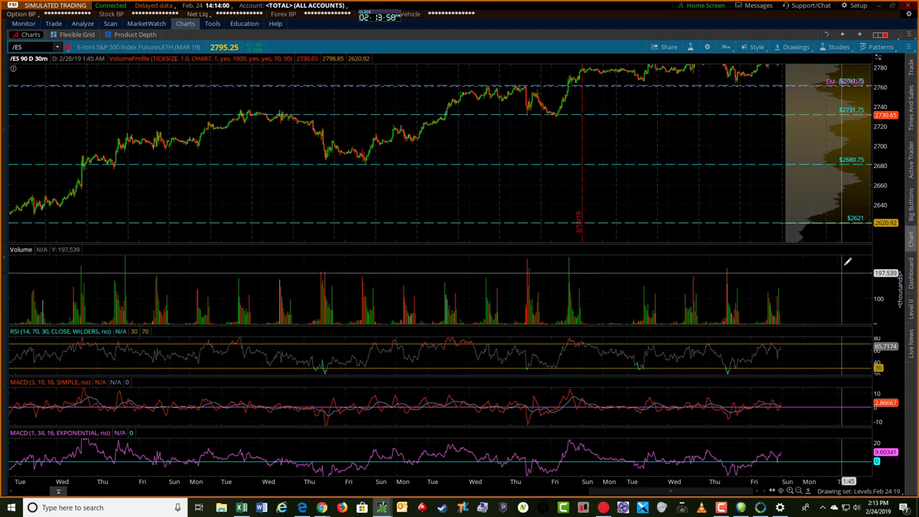
Add a price level at $2520.5 to the /ES 30-minute chart and check it against the early January price action
drag(879, 196, 881, 219)
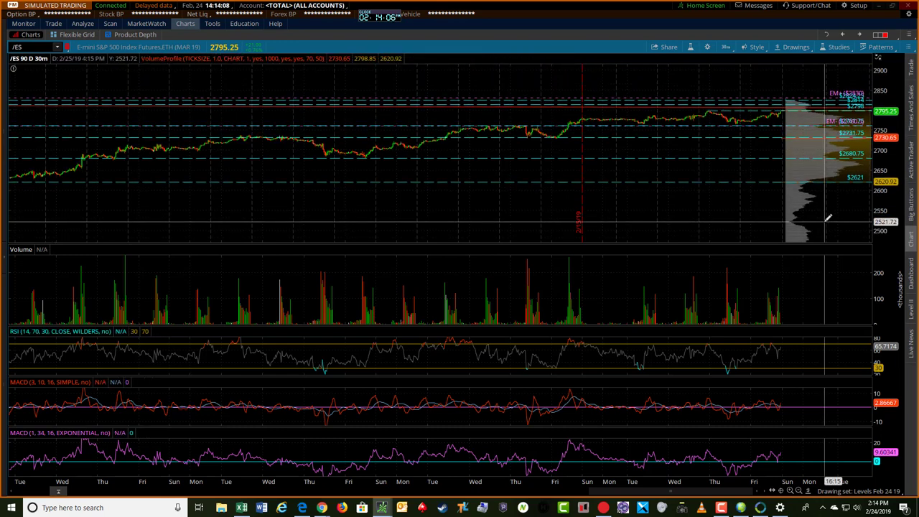
click(798, 492)
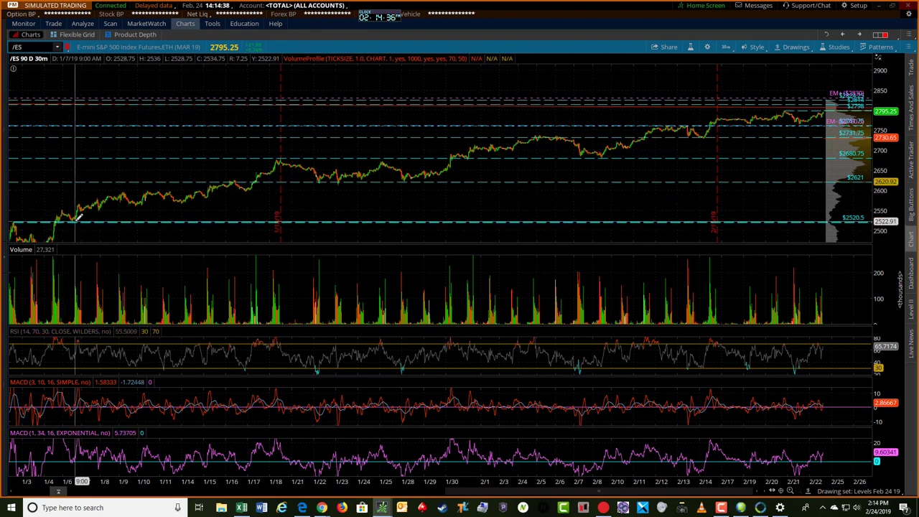
drag(889, 163, 889, 155)
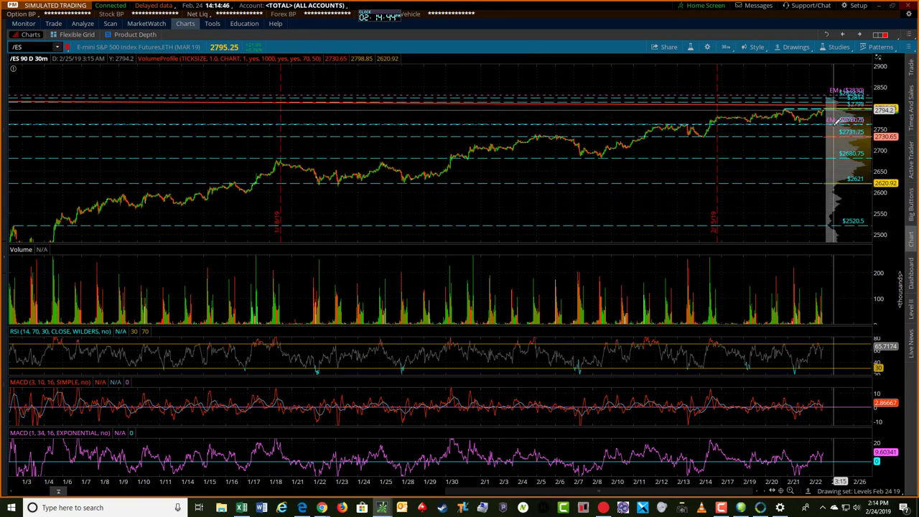
Review the VolumeProfile study's input settings on the /ES 30-minute chart and close the study dialogs without changes
click(691, 49)
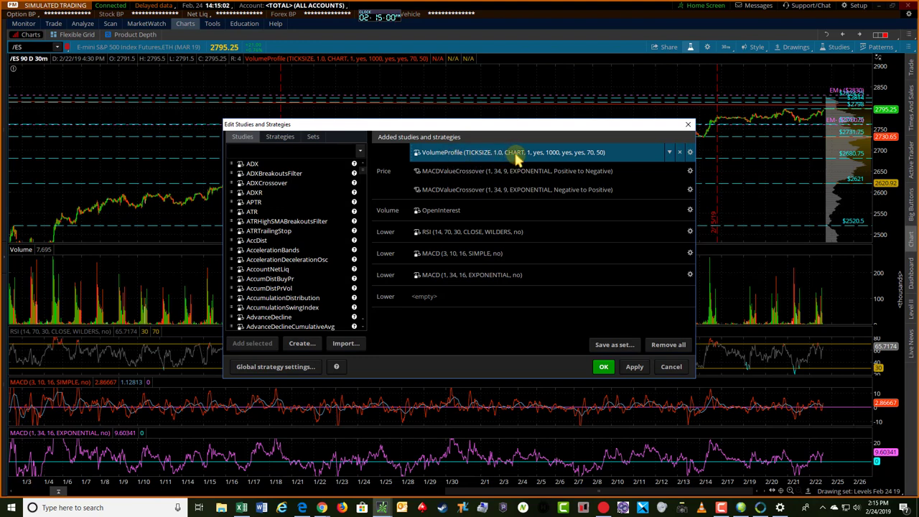
click(690, 153)
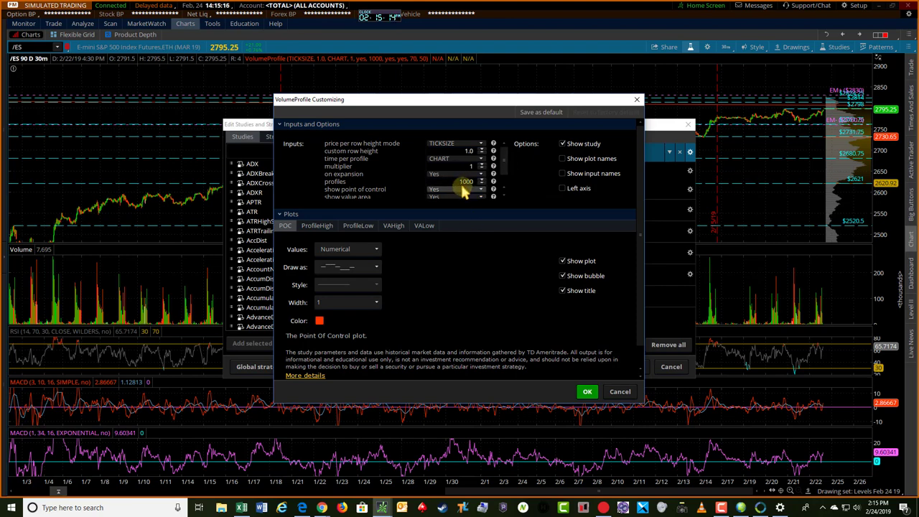
scroll(463, 190, down, 2)
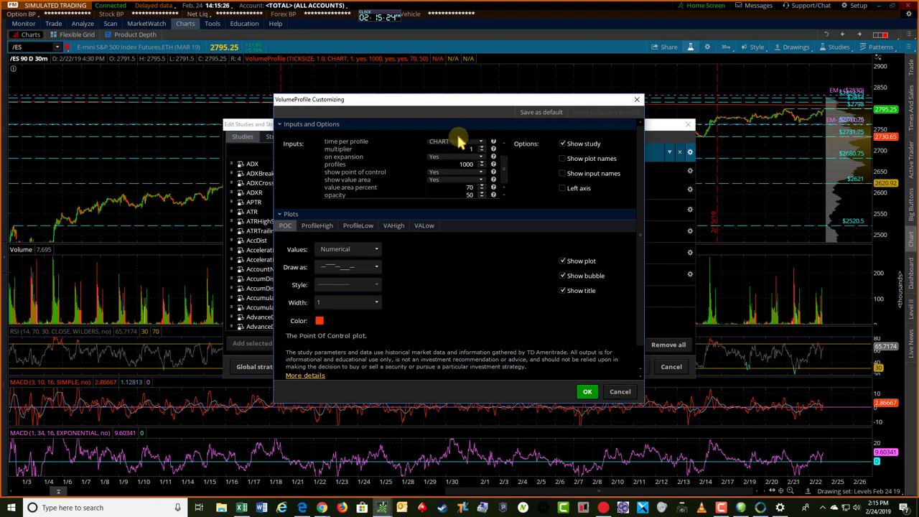
click(630, 394)
click(665, 369)
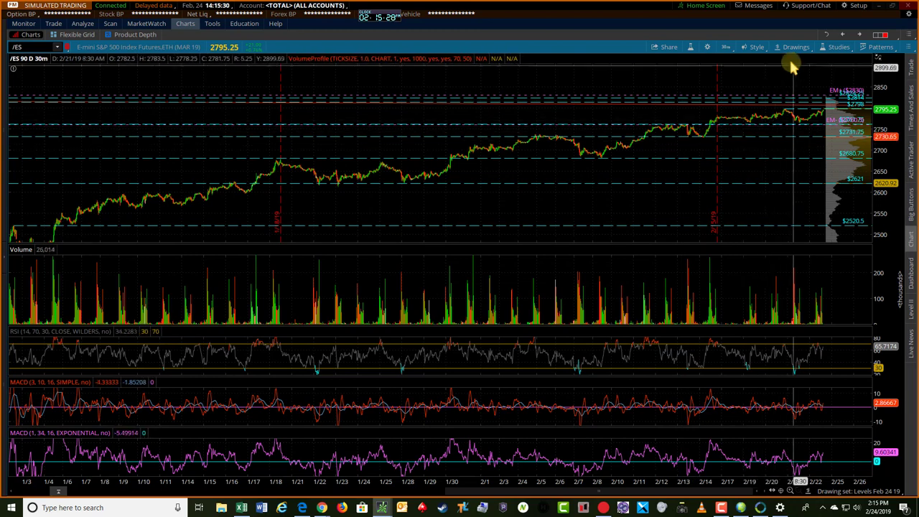
Check the time interval and aggregation period in the /ES chart's time frame settings and leave them as they are
click(726, 48)
click(724, 63)
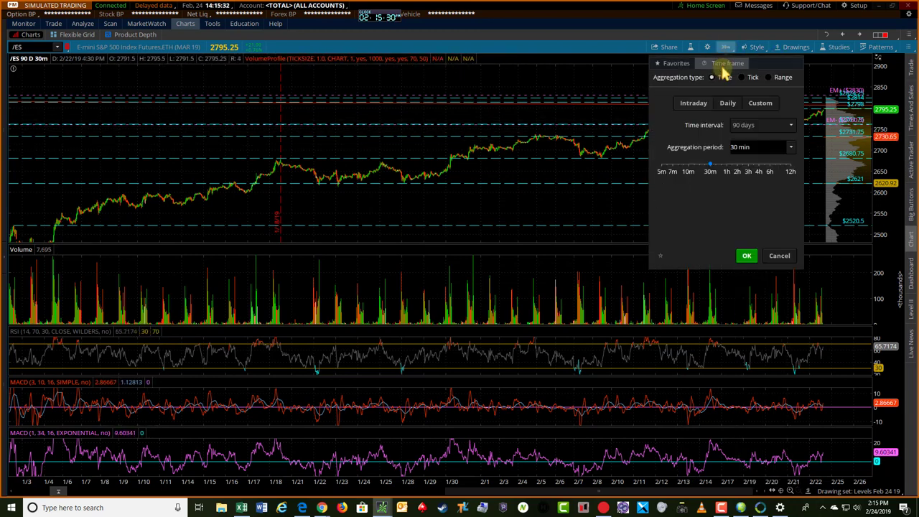
click(780, 256)
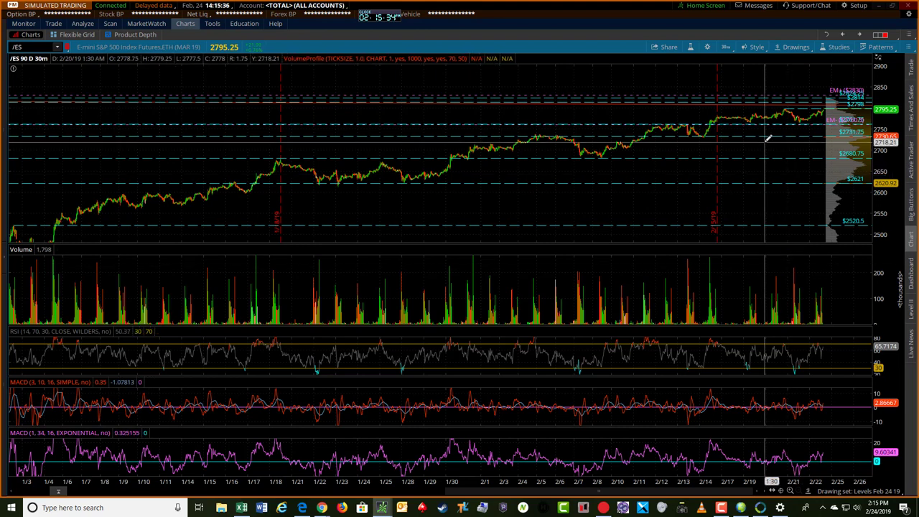
Turn off the extended-hours trading session for futures charts in the chart settings and apply the change
click(708, 48)
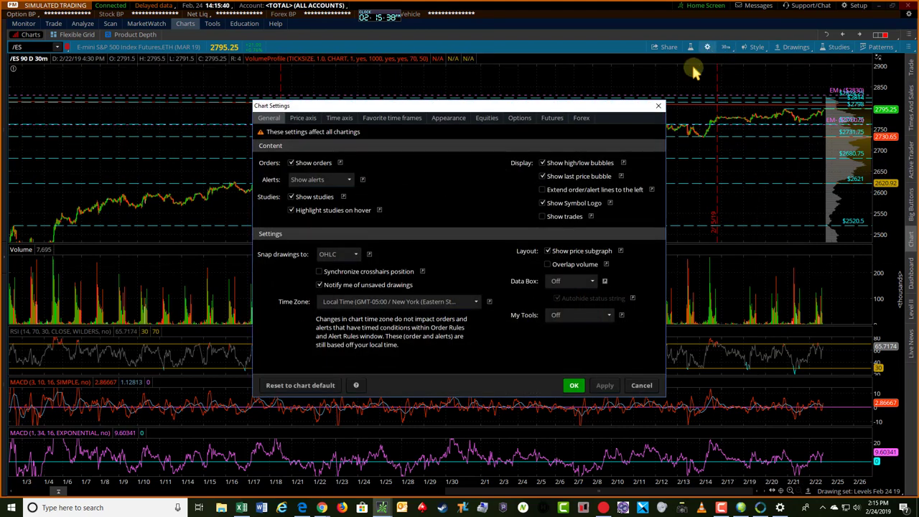
click(550, 120)
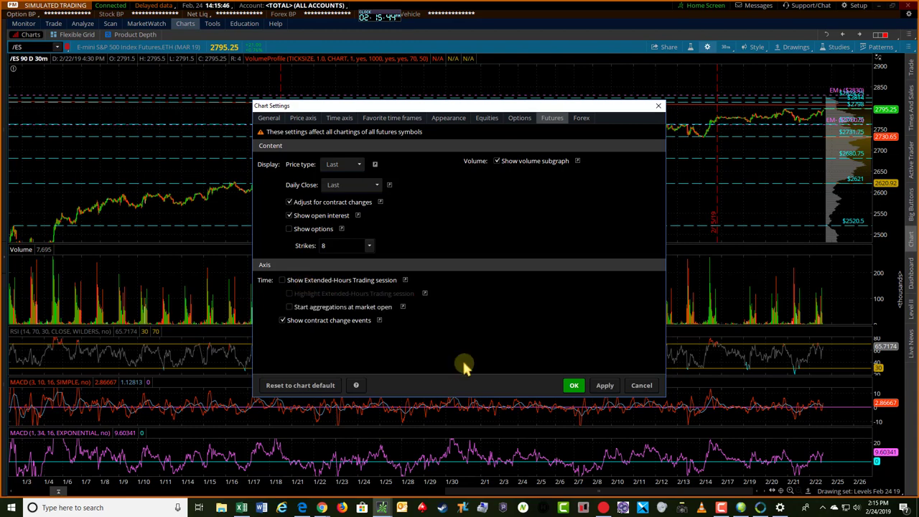
click(575, 386)
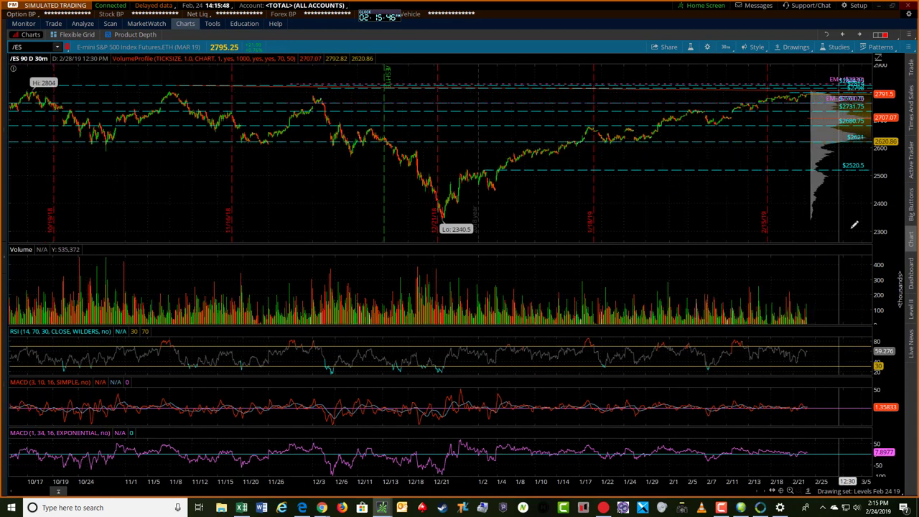
Load the Default drawing set on the /ES 30-minute chart and enlarge the January and February price action around $2639.05 to $2761.75
drag(889, 185, 888, 209)
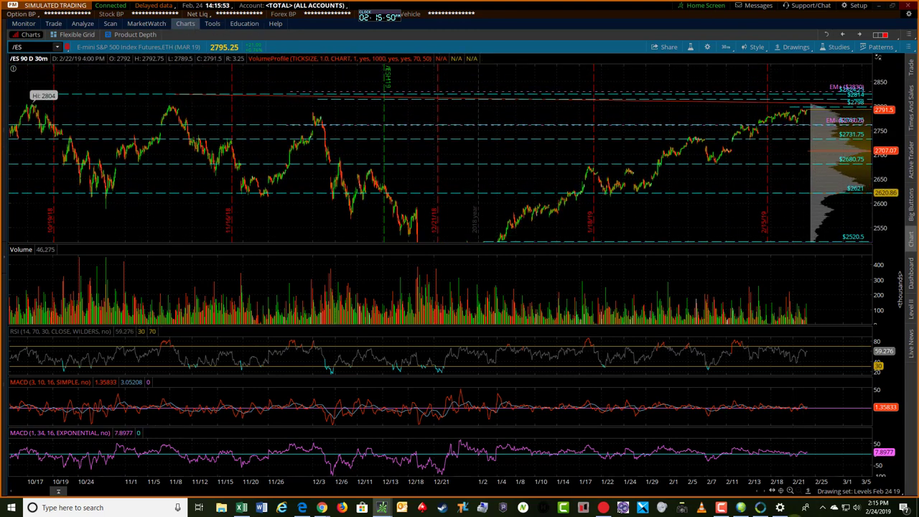
click(876, 491)
click(859, 384)
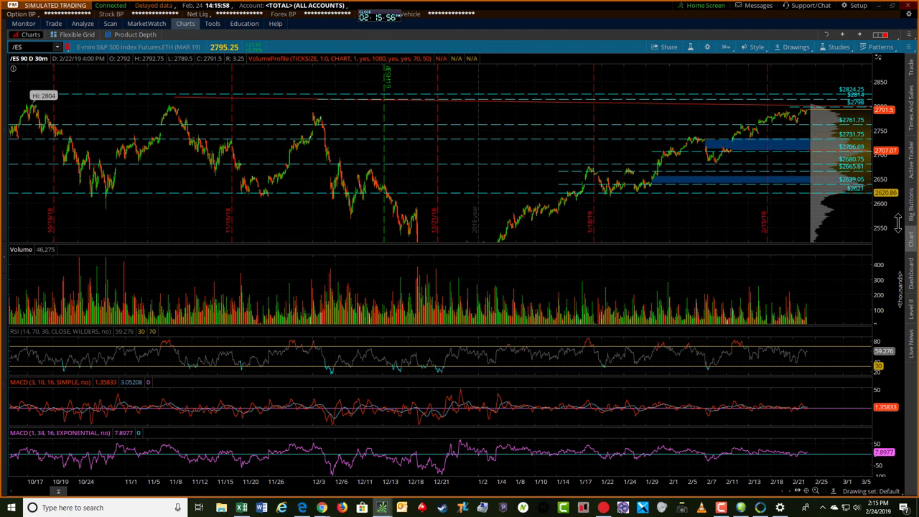
drag(893, 217, 884, 164)
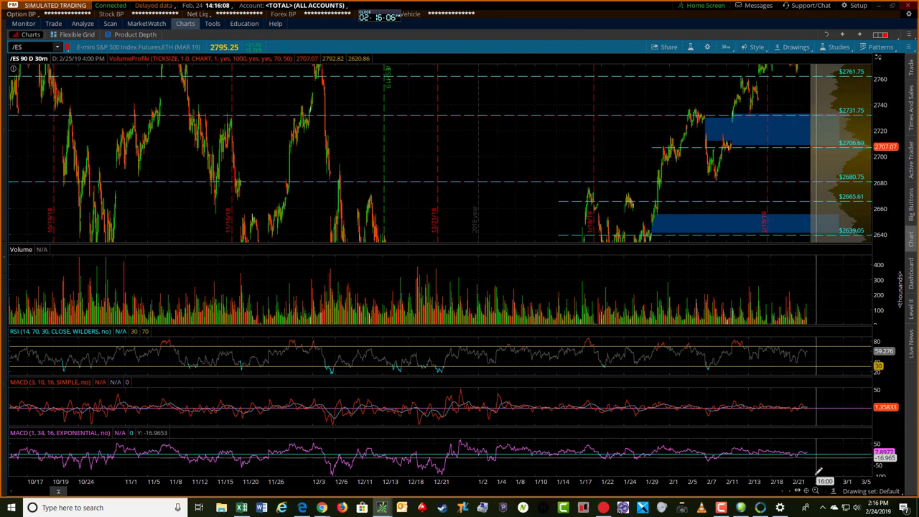
click(815, 491)
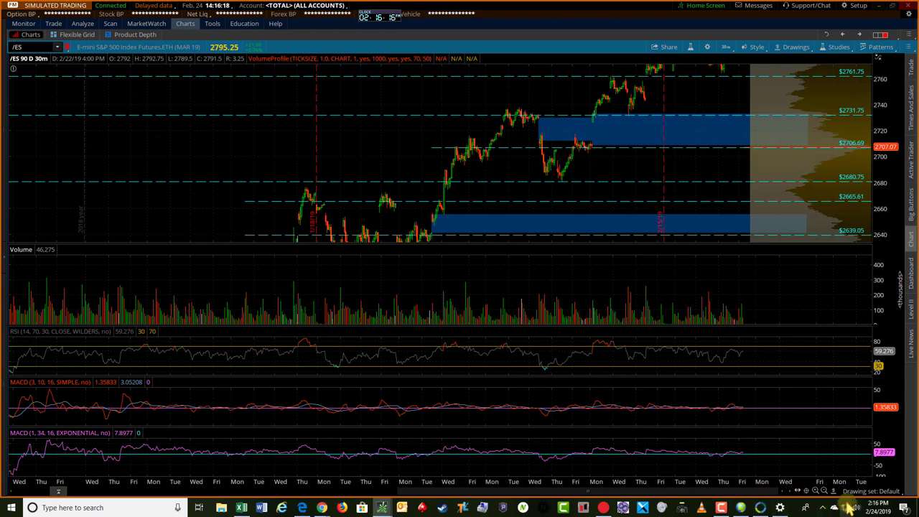
Pick the rectangle drawing tool and examine the shaded gap zone between $2706.69 and $2731.75 on the /ES chart
mouse_move(834, 491)
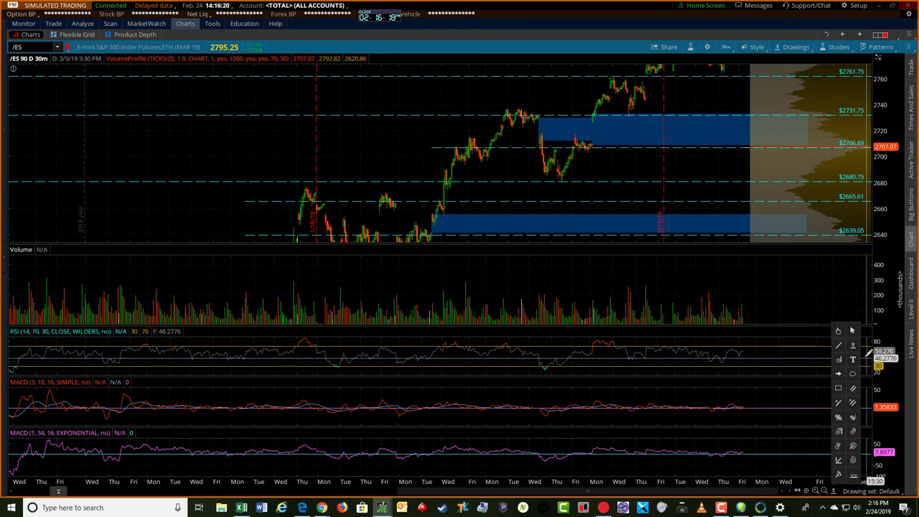
click(839, 388)
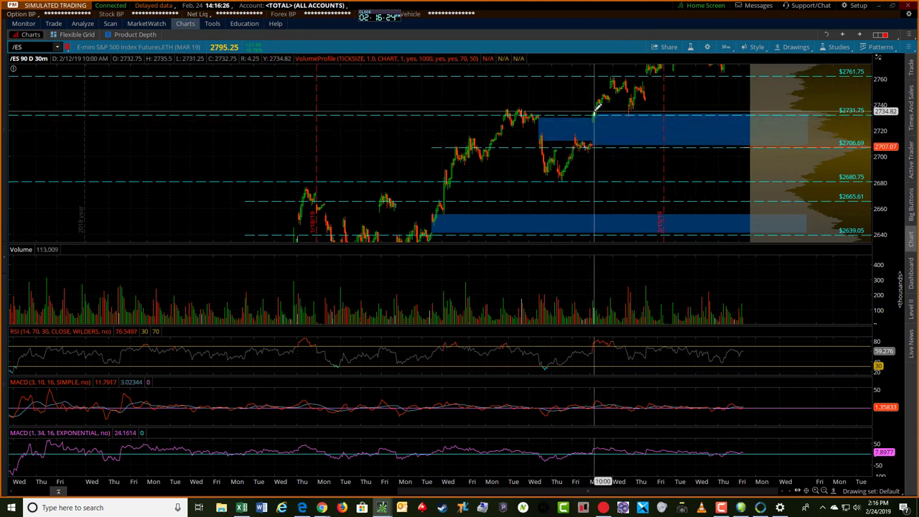
drag(595, 112, 709, 124)
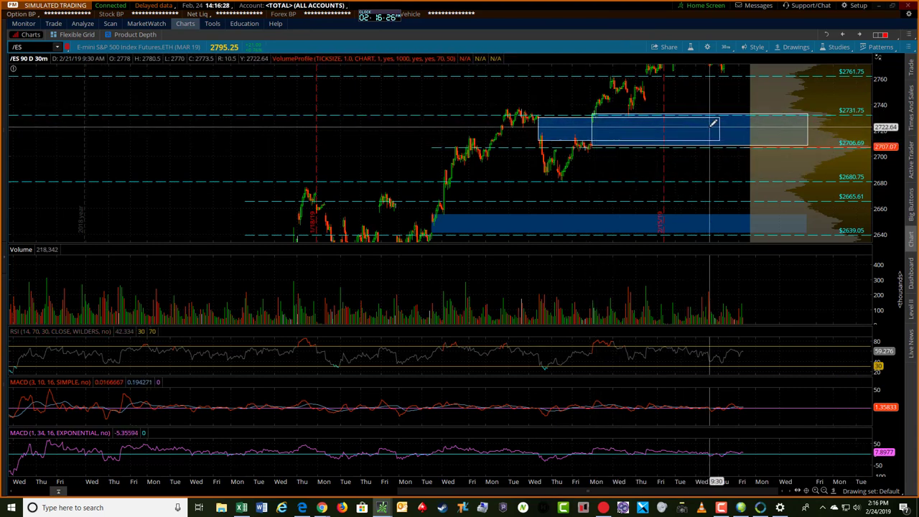
drag(883, 176, 898, 163)
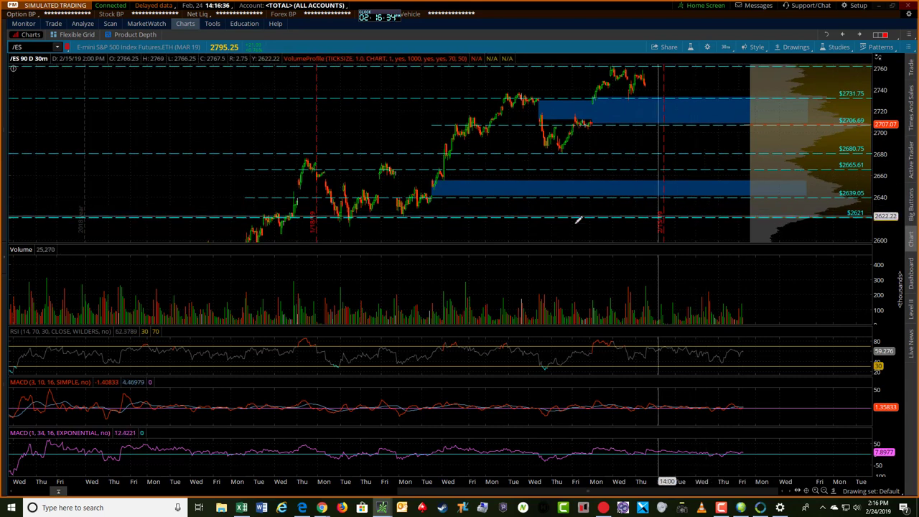
Examine the lower shaded gap zone above $2639.05 on the /ES chart and compare it with the upper zone below $2731.75
drag(884, 188, 537, 209)
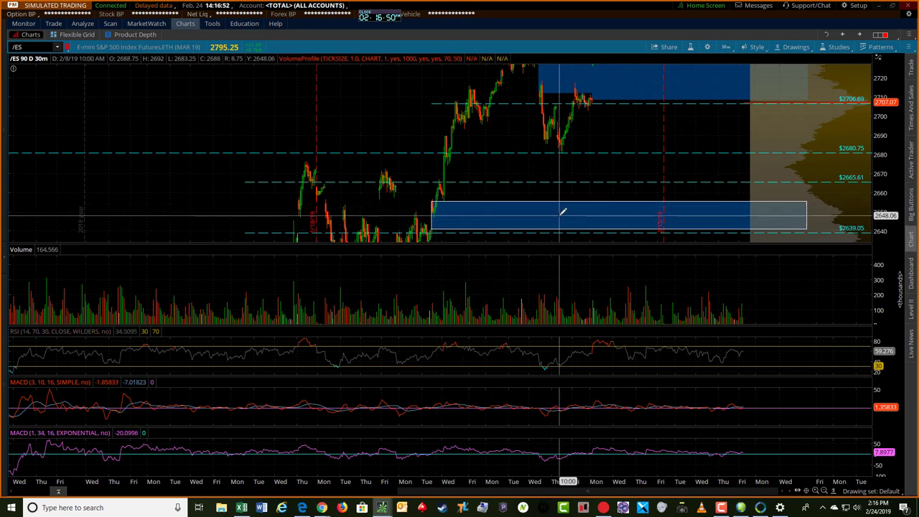
mouse_move(537, 210)
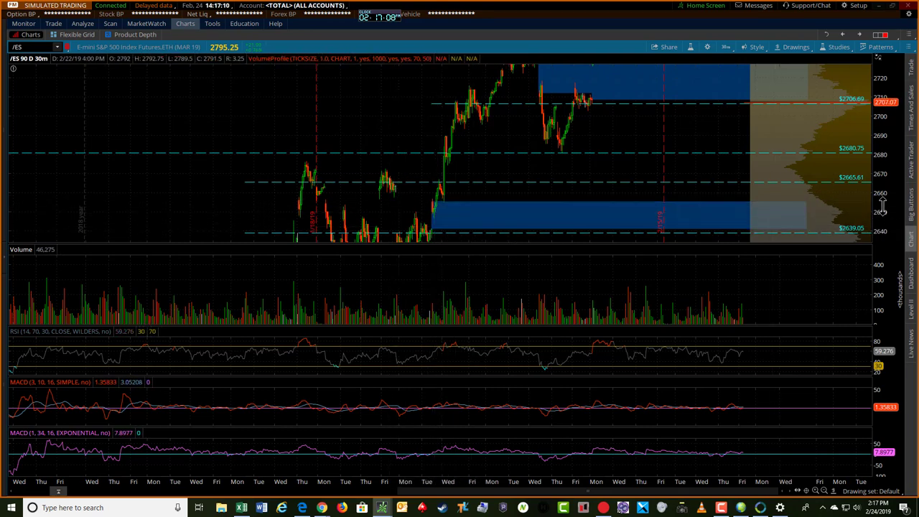
drag(885, 206, 889, 244)
drag(890, 147, 889, 178)
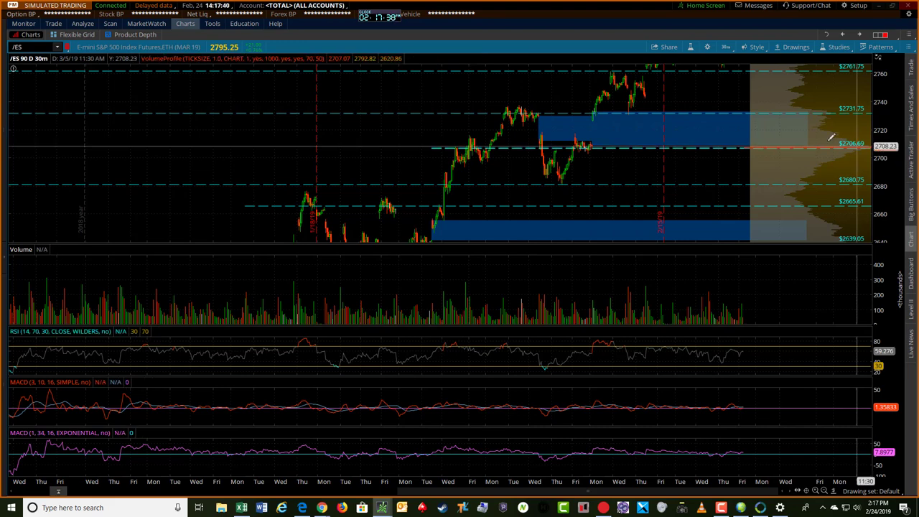
drag(806, 128, 721, 127)
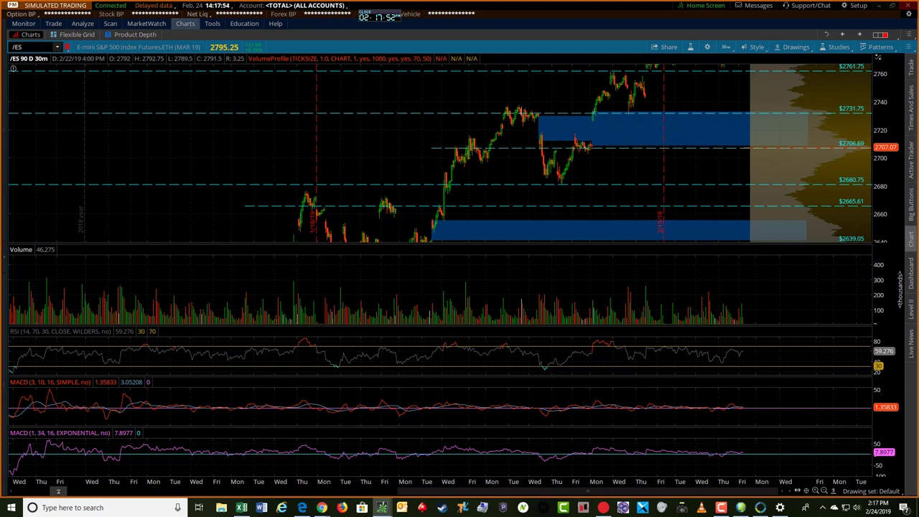
Load /NQ in the 30-minute chart and show its Default drawing set with the price scale enlarged around the recent highs
text(/NQ)
key(Return)
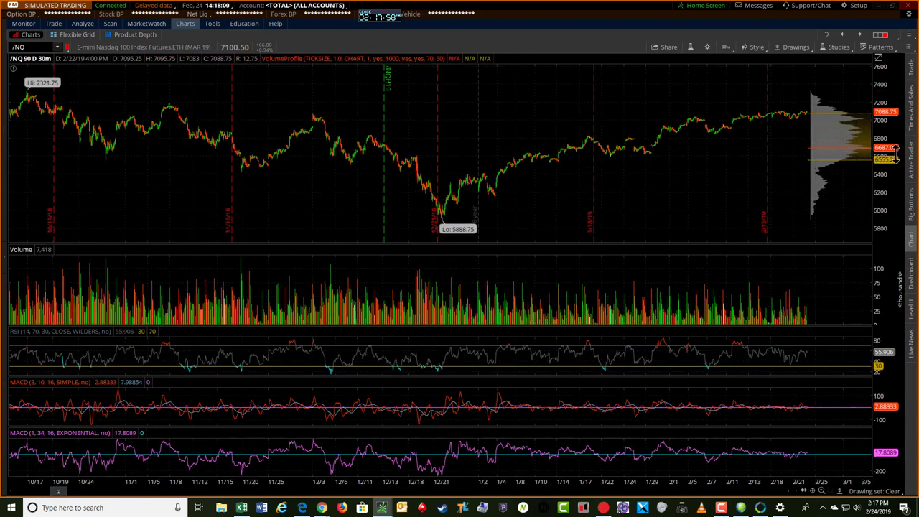
click(863, 488)
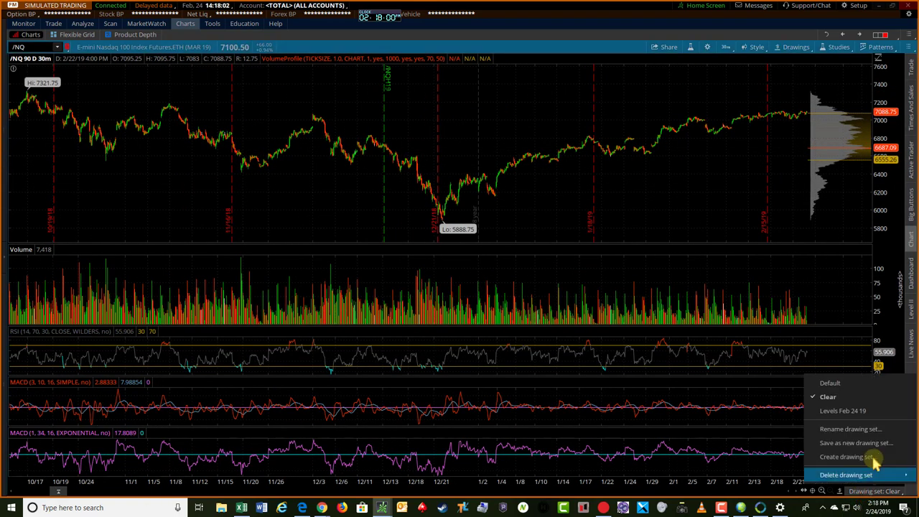
click(853, 383)
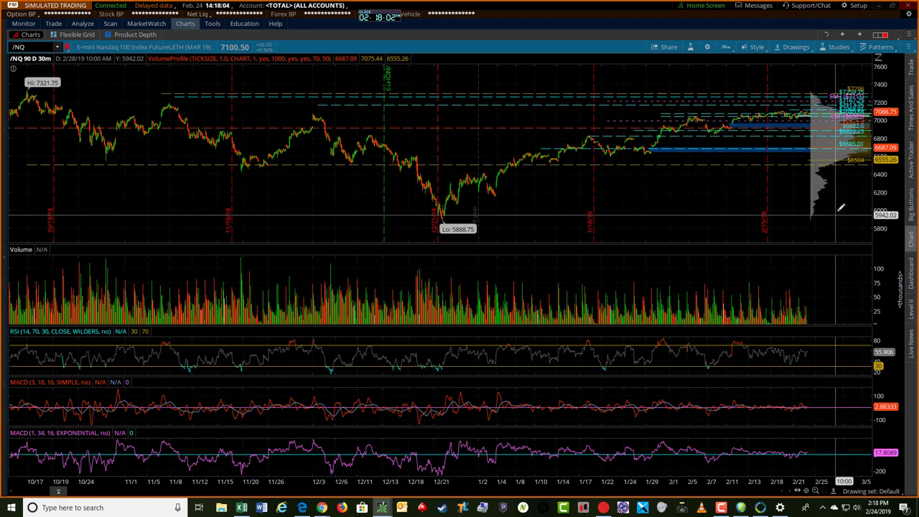
mouse_move(889, 135)
mouse_down()
mouse_move(893, 159)
mouse_move(889, 78)
mouse_move(889, 122)
mouse_up()
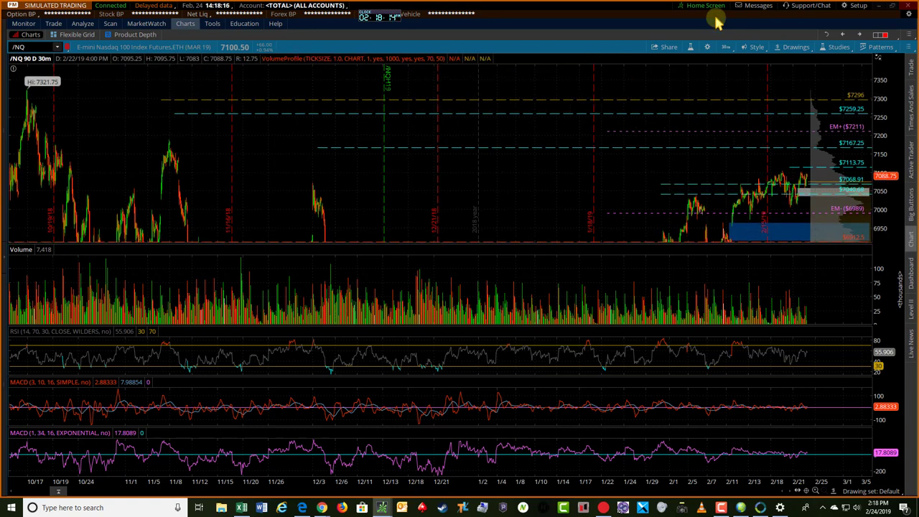
Examine the February price action on the /NQ 30-minute chart around the $7040.68 and $7068.91 levels and the shaded gap zone
click(726, 47)
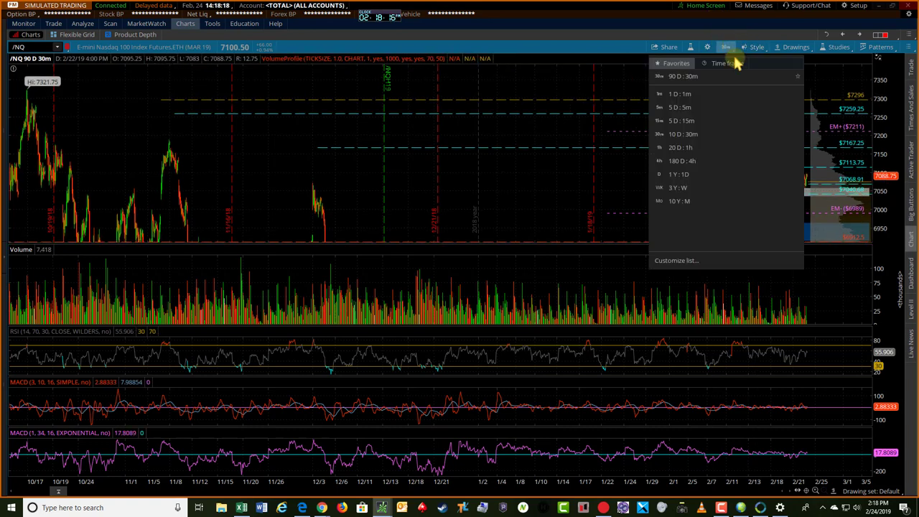
click(662, 14)
drag(888, 181, 885, 87)
key(ctrl)
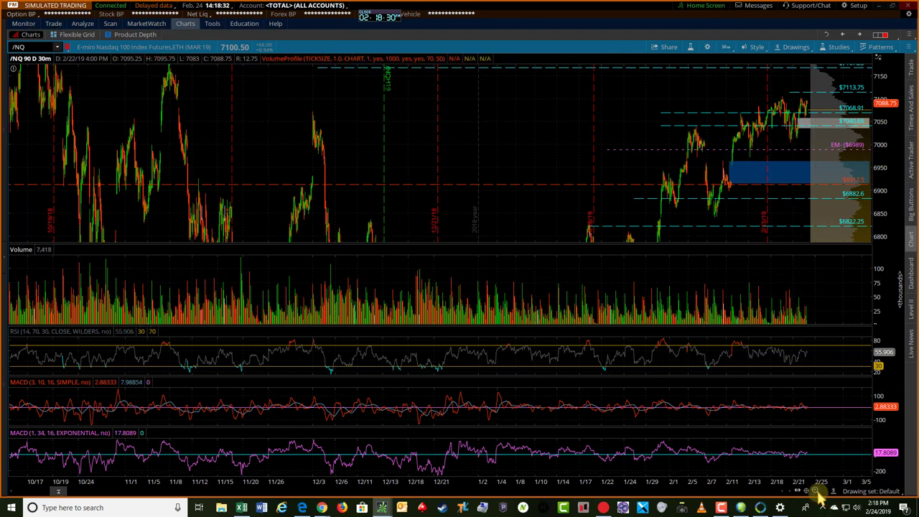
click(815, 489)
drag(877, 154, 884, 126)
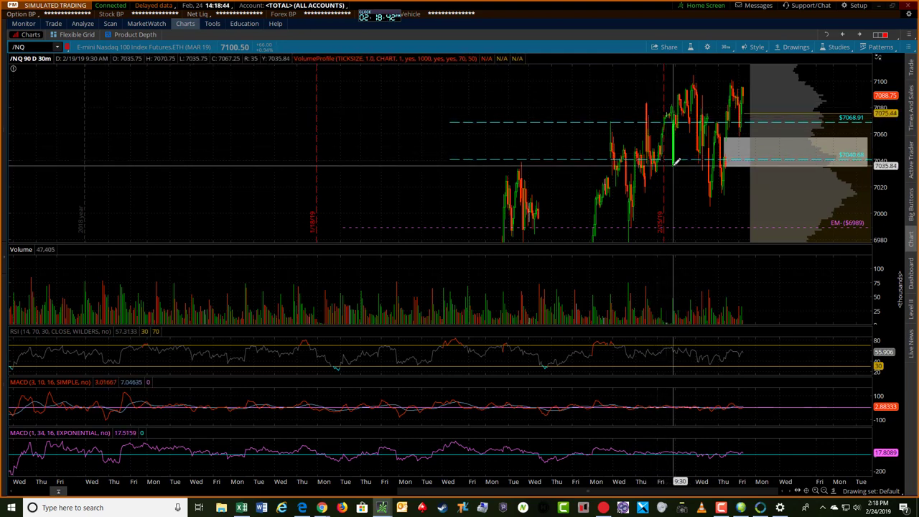
drag(887, 81, 887, 94)
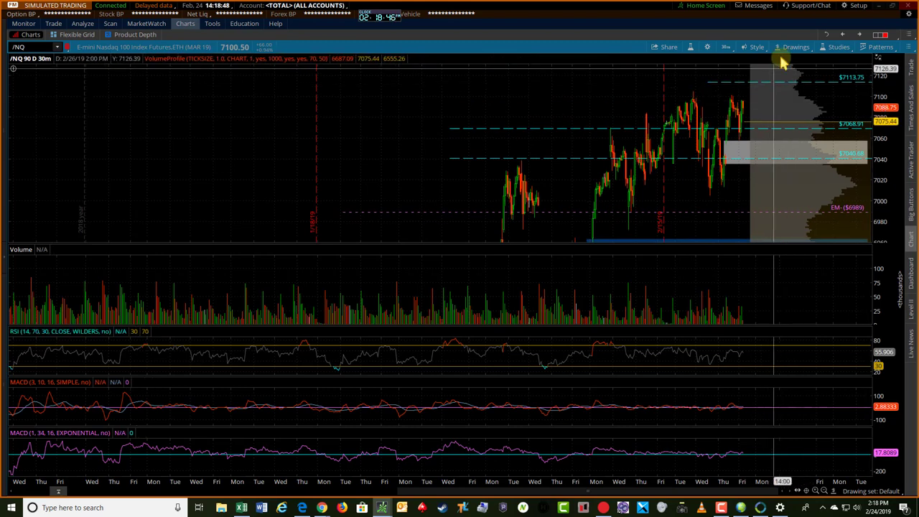
Turn the extended-hours trading session back on for futures charts in the chart settings and apply it to the /NQ chart
click(710, 48)
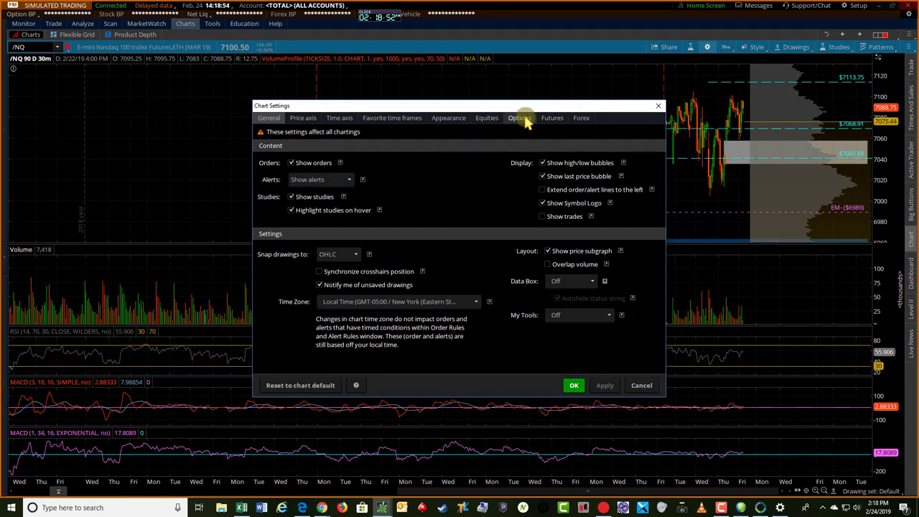
click(550, 119)
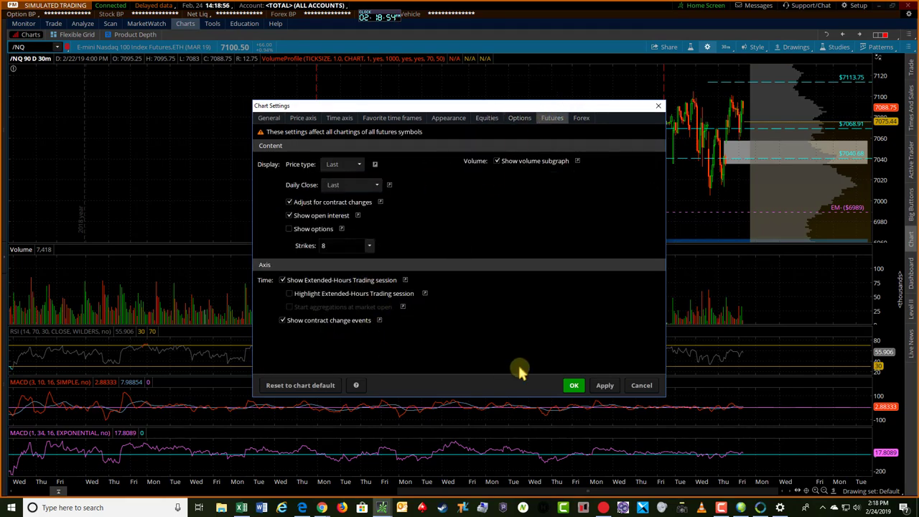
click(574, 385)
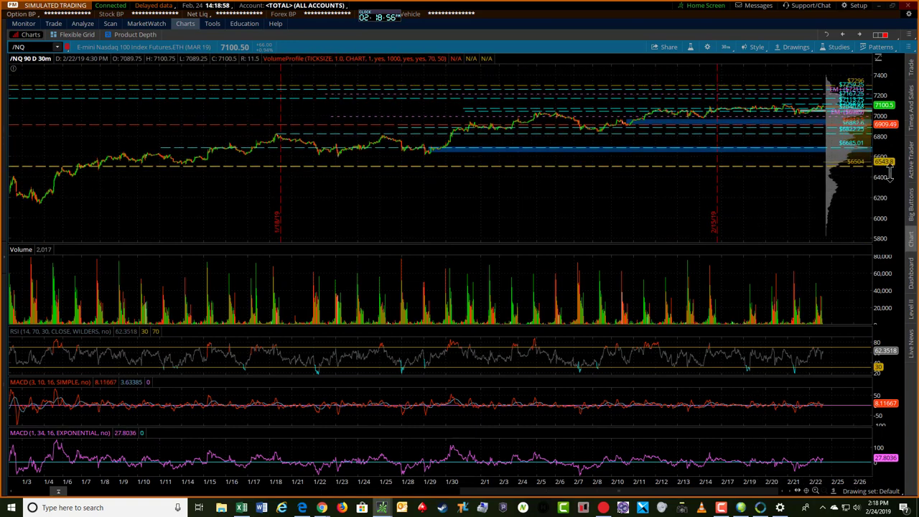
Examine the /NQ extended-hours price action against the $6882.6 to $7259.25 levels, the gap zones and the expected-move lines
drag(896, 178, 874, 146)
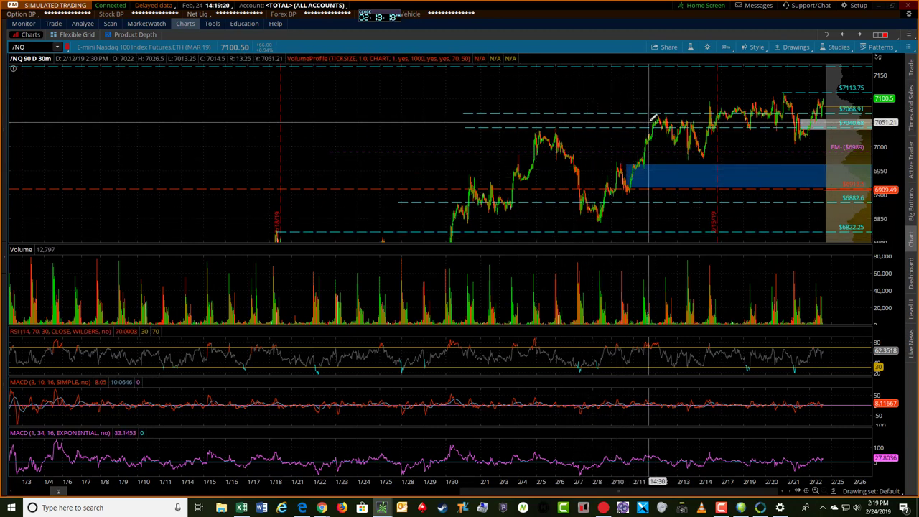
click(815, 490)
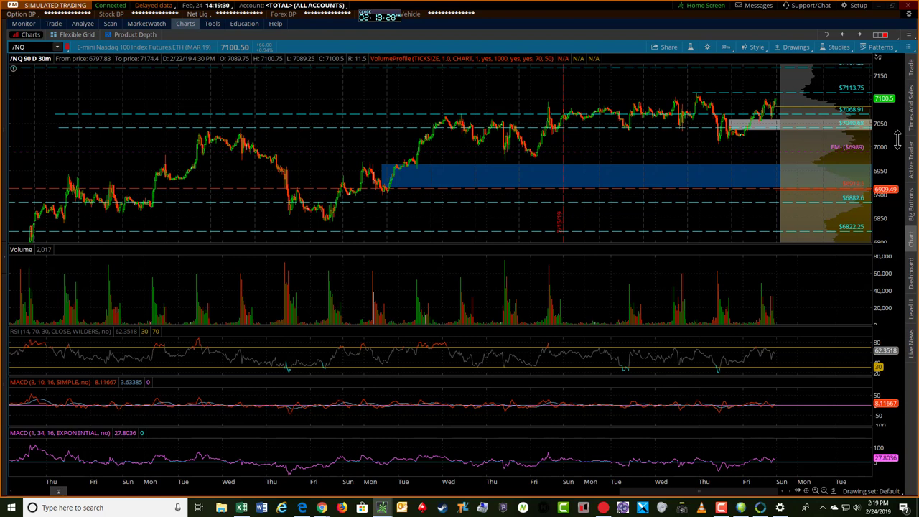
drag(898, 139, 903, 105)
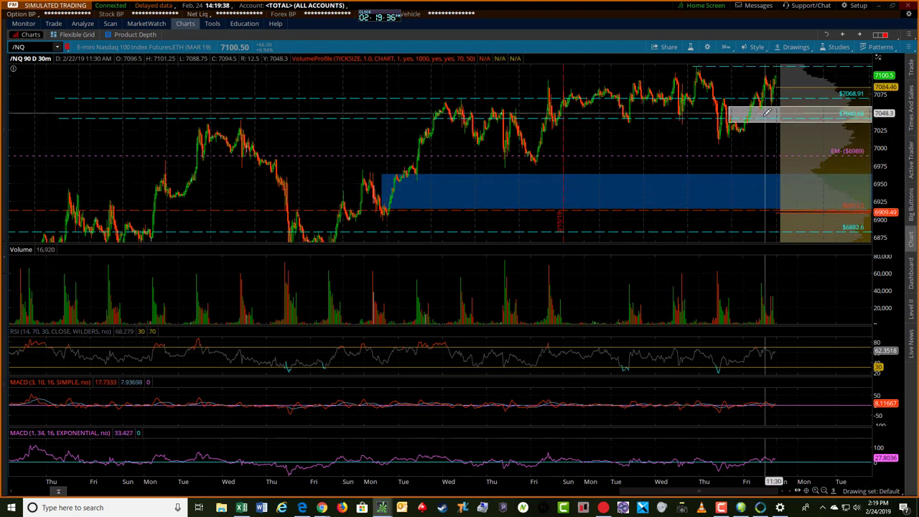
mouse_move(905, 147)
mouse_down()
mouse_move(897, 125)
mouse_move(894, 140)
mouse_up()
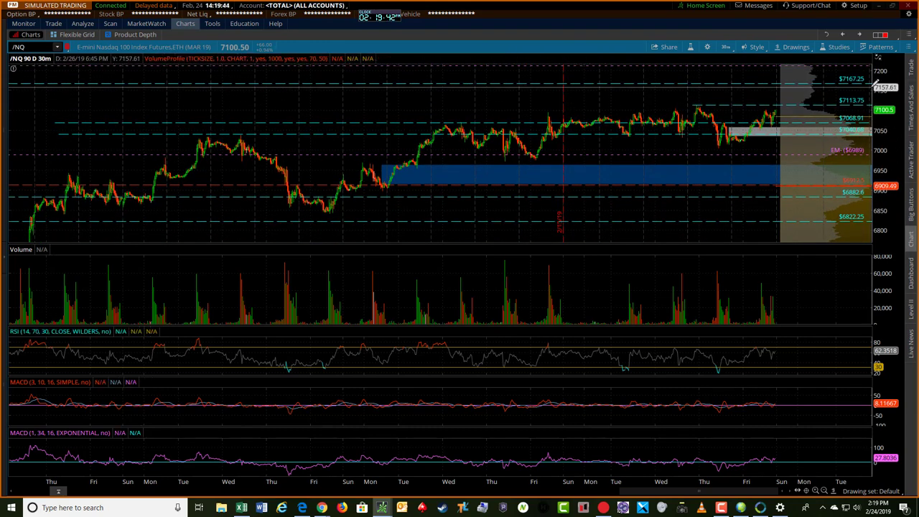
drag(876, 79, 867, 75)
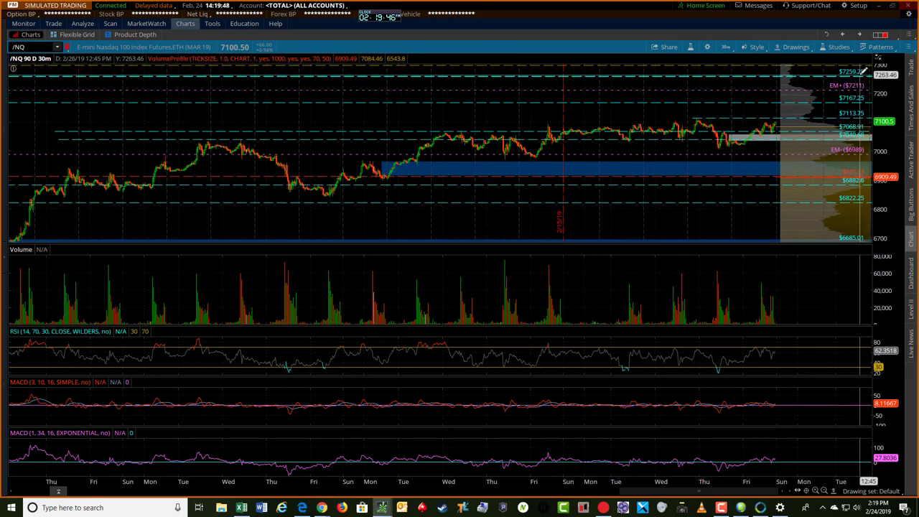
click(825, 490)
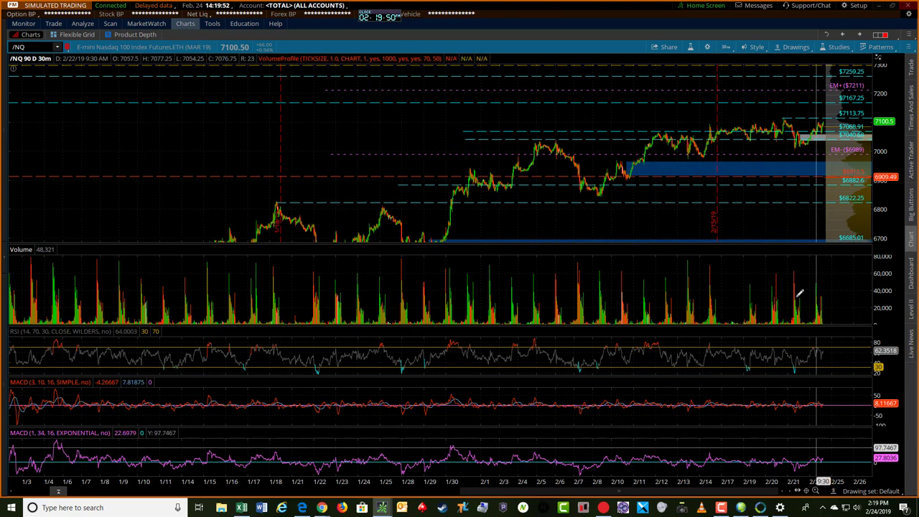
Bring up the 5-year weekly /NQ chart and apply the "Levels Feb 24 19" drawing set to it
click(844, 36)
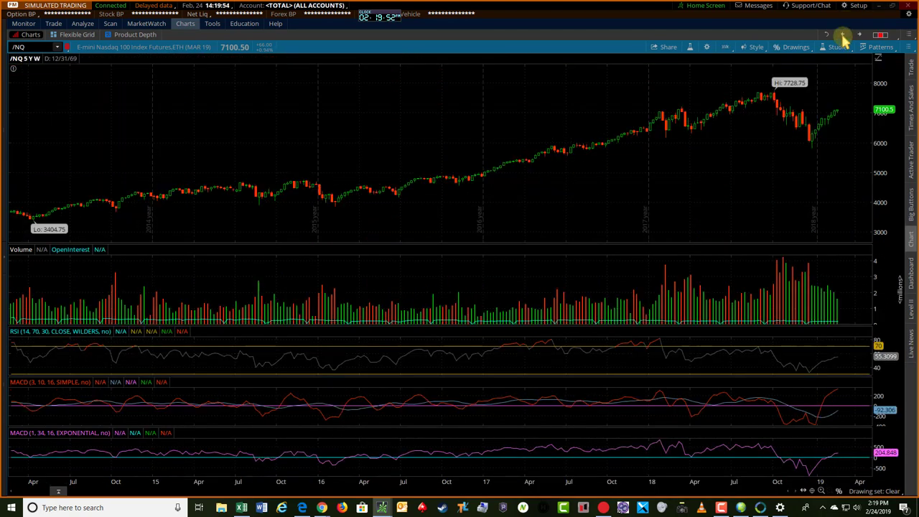
click(878, 493)
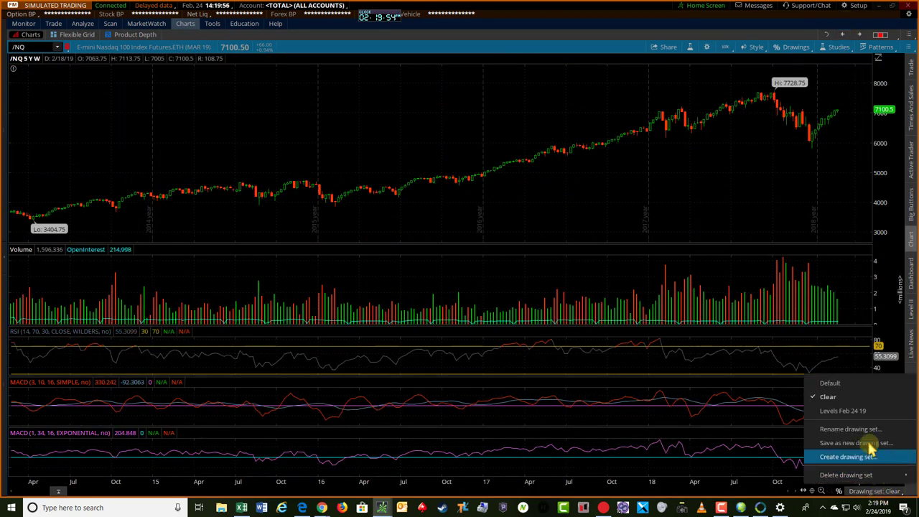
click(819, 410)
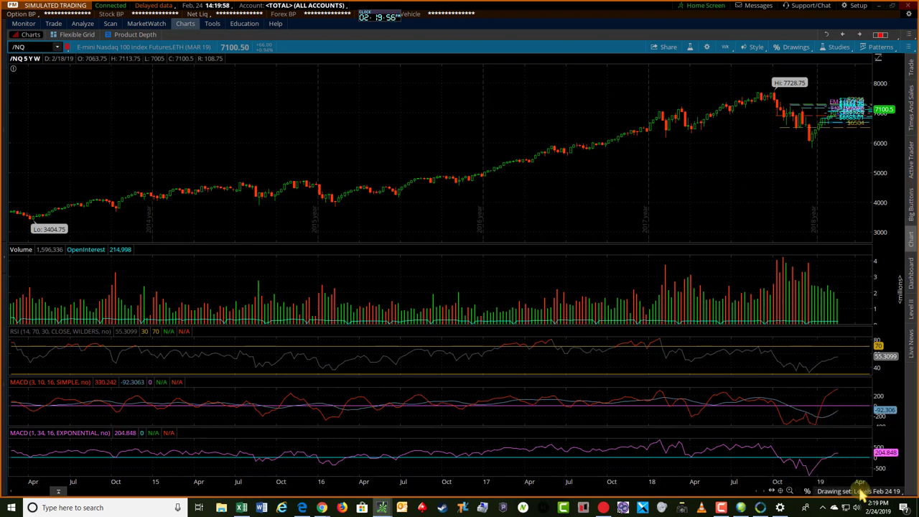
Examine the recent weekly /NQ candles against the $6822.25 to $7296 levels, the gap zones and the expected-move lines
click(790, 490)
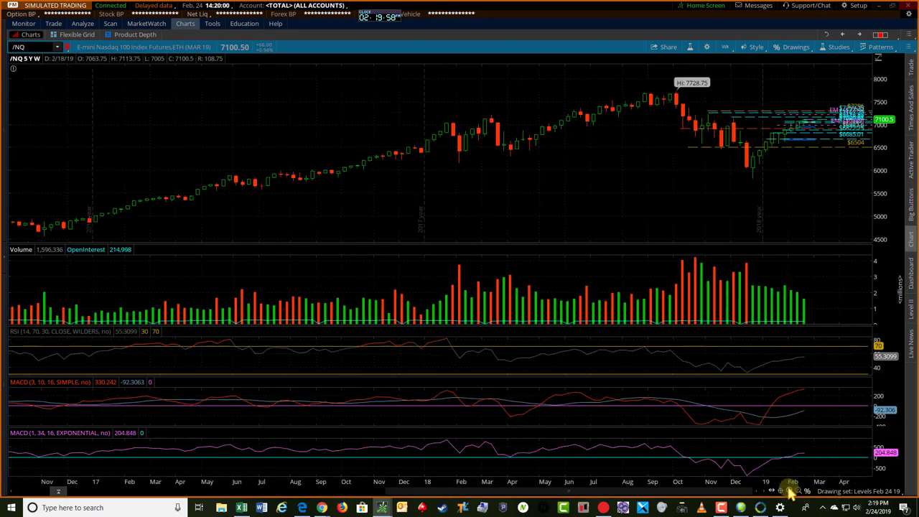
drag(882, 178, 882, 148)
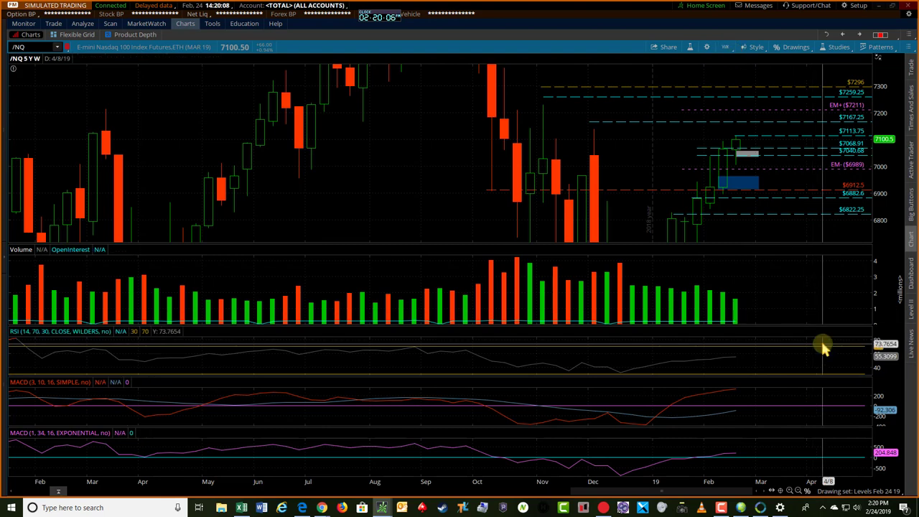
click(790, 492)
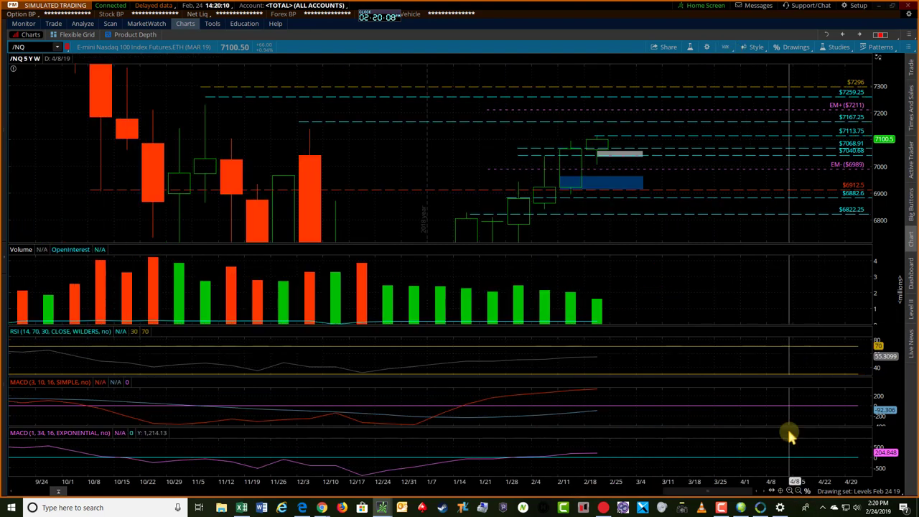
Bring up the 90-day 30-minute /NQ chart and examine price against the $7040.68 to $7167.25 levels and the expected-move lines
click(860, 34)
drag(901, 149, 889, 109)
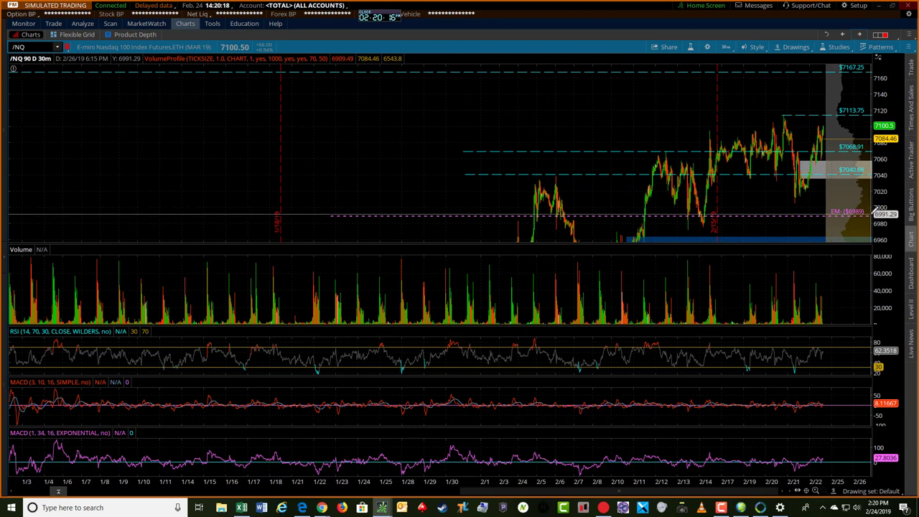
drag(889, 189, 884, 219)
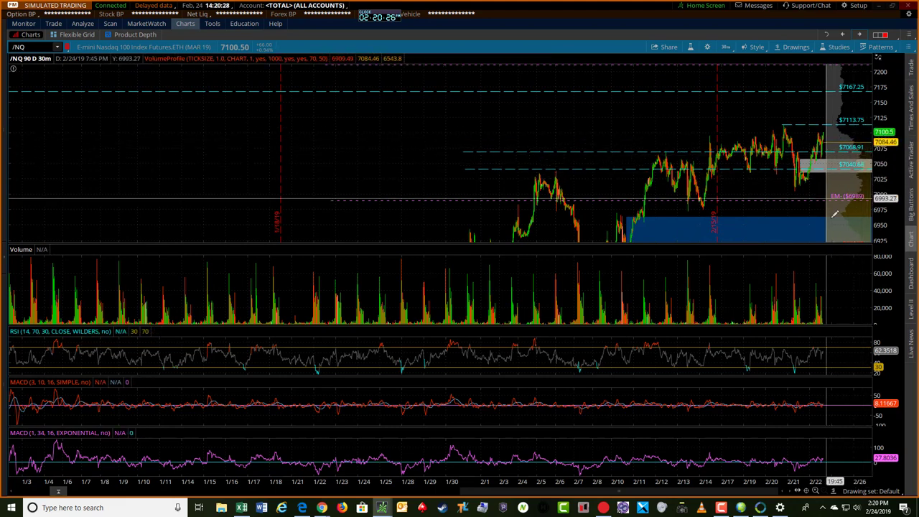
drag(891, 219, 890, 237)
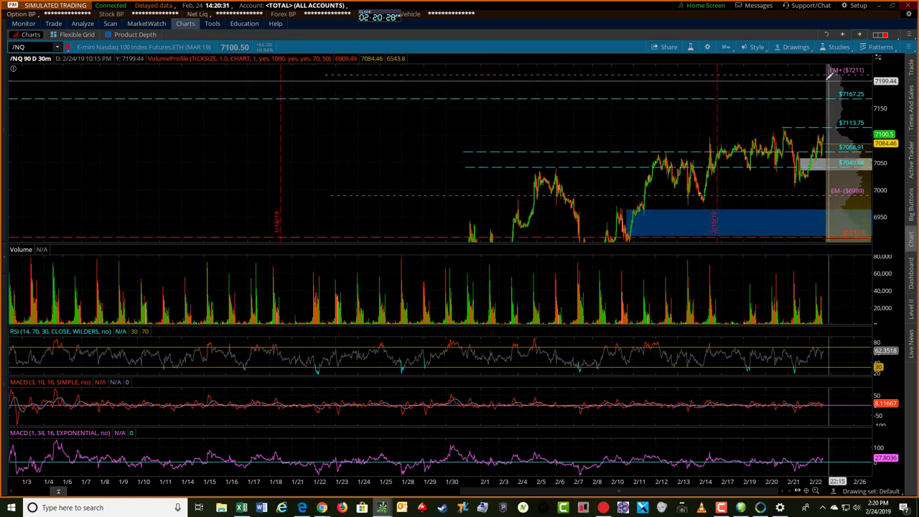
Turn off the extended-hours trading session for futures charts in the chart settings and apply it to the /NQ chart
click(707, 46)
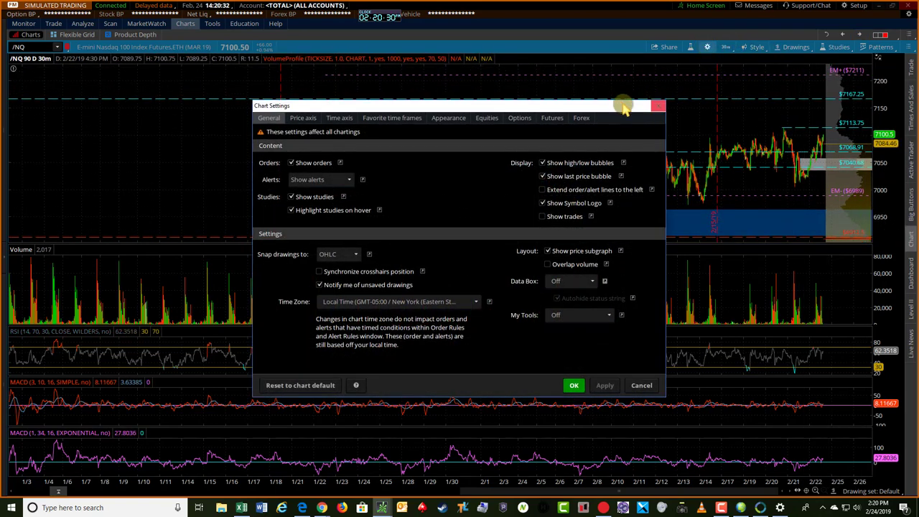
click(487, 118)
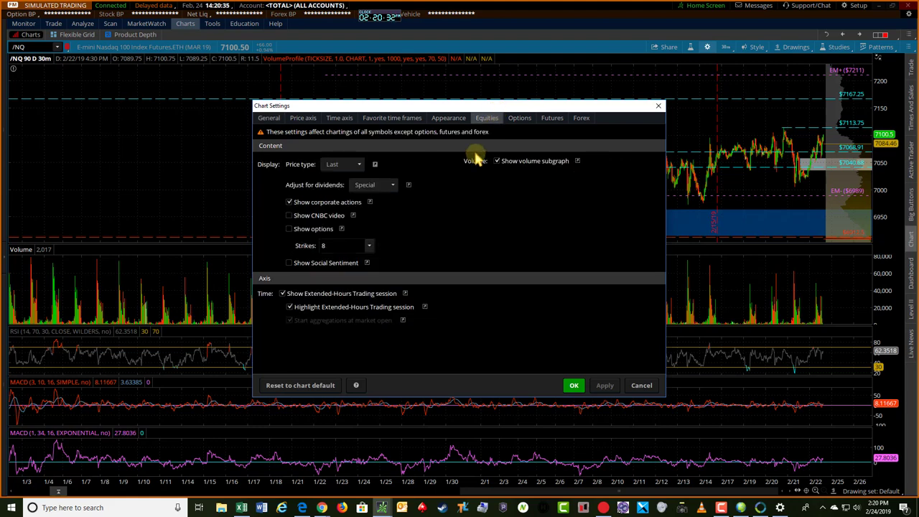
click(552, 119)
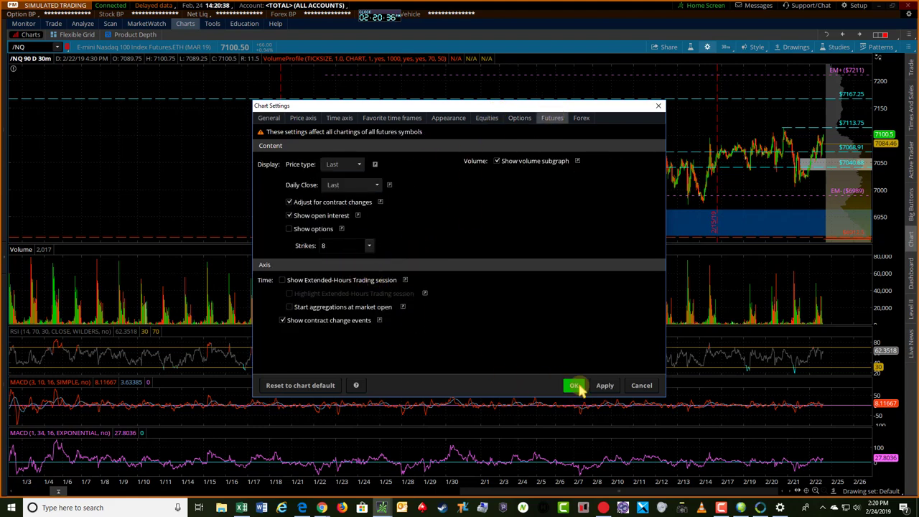
click(575, 385)
Examine the regular-hours /NQ price action around the February gap zones, the $6822.25 to $7113.75 levels and the expected-move lines
scroll(874, 162, up, 5)
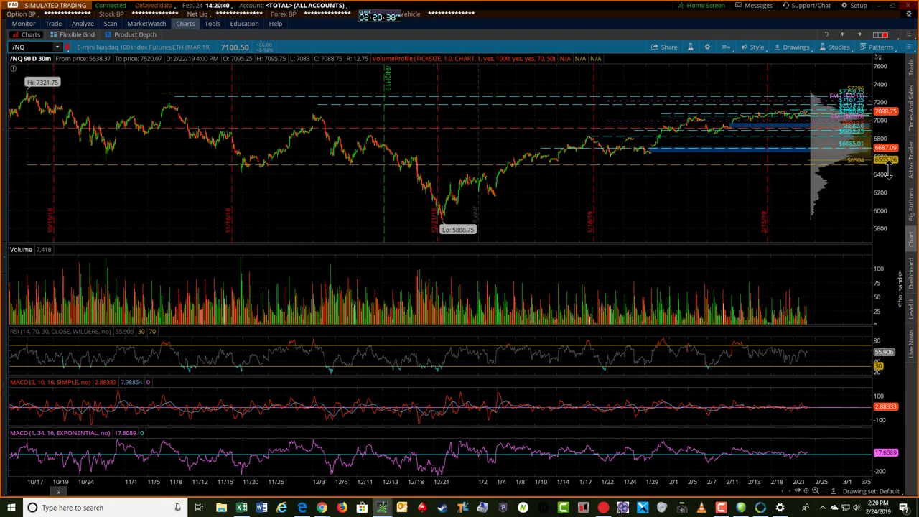
drag(875, 162, 868, 136)
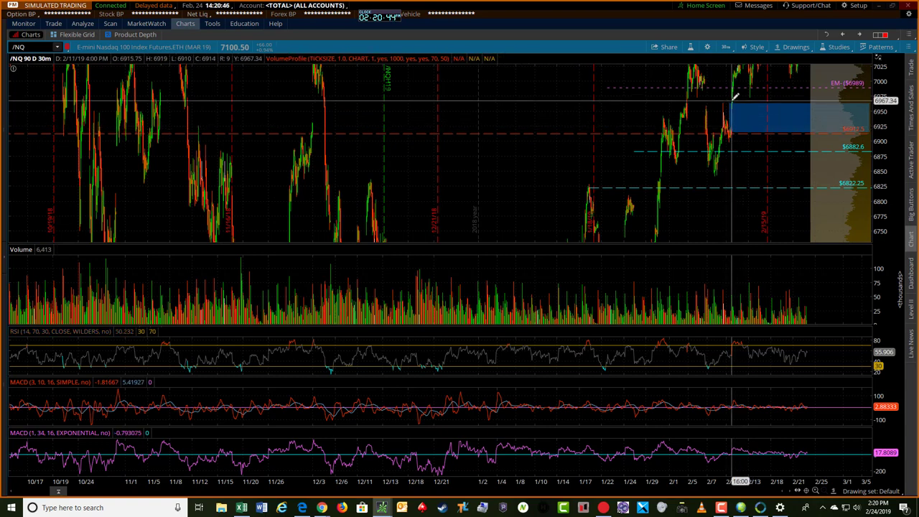
drag(886, 109, 882, 195)
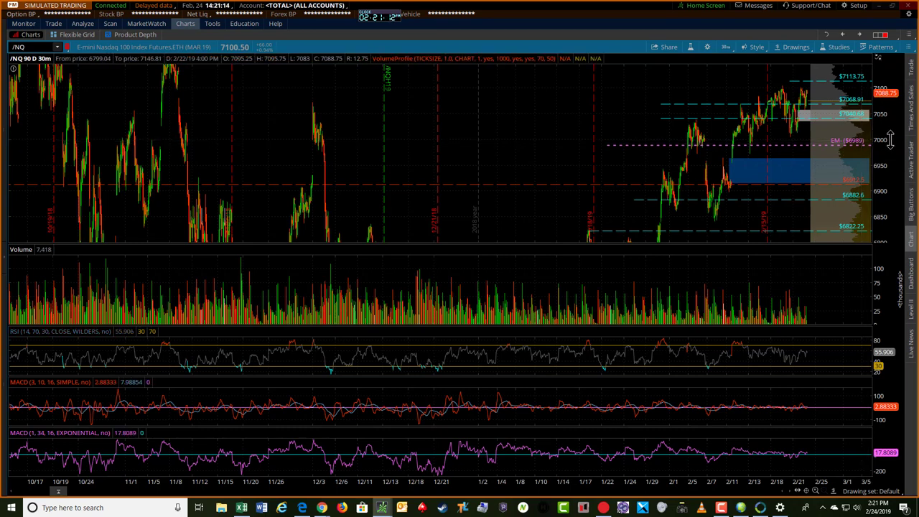
drag(889, 139, 890, 141)
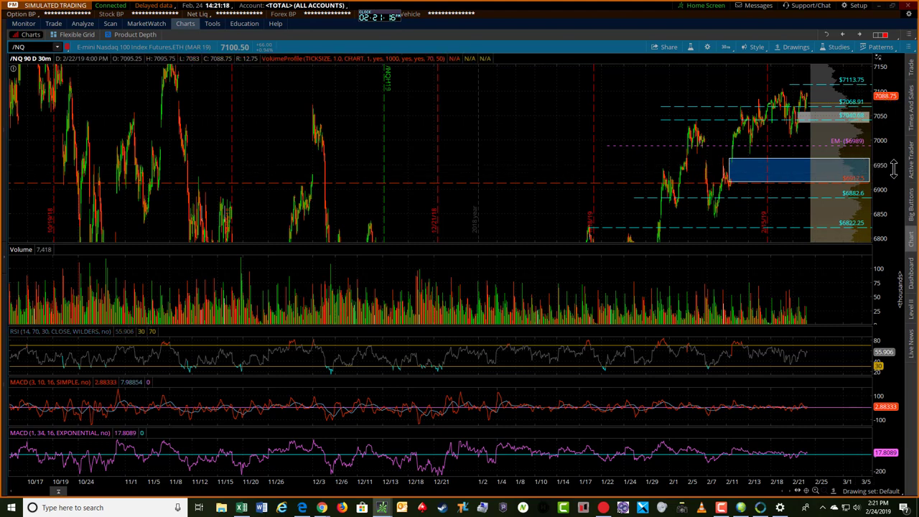
drag(890, 167, 889, 170)
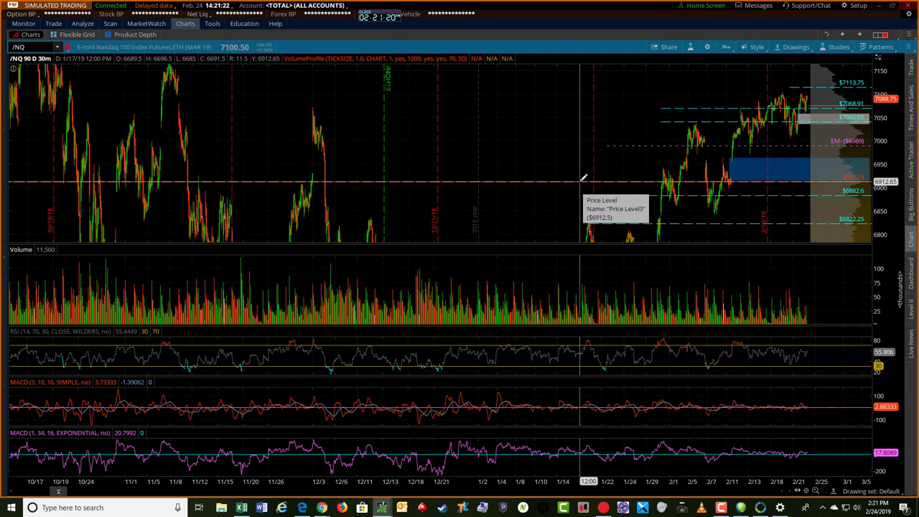
mouse_move(879, 179)
mouse_down()
mouse_move(883, 162)
mouse_move(883, 188)
mouse_up()
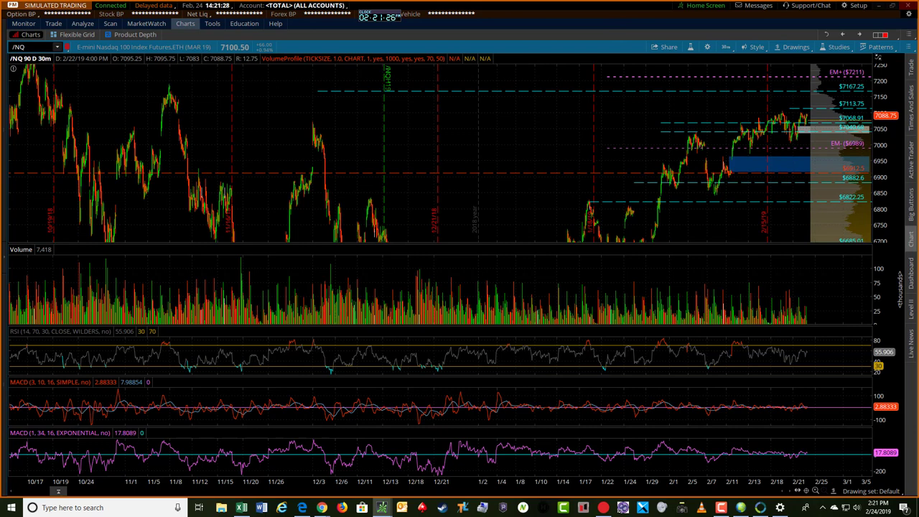
Load the /YM symbol on the 30-minute chart and turn the extended-hours trading session back on for futures charts
text(/YM)
key(Return)
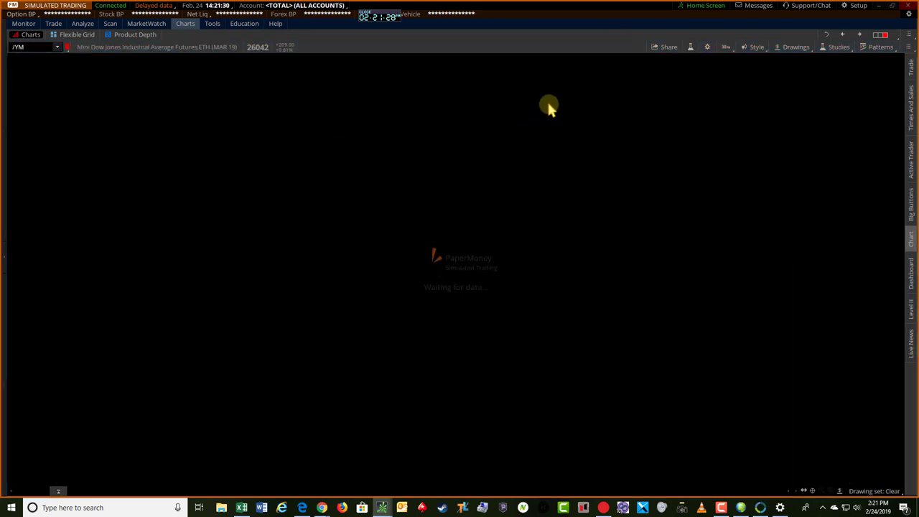
click(707, 47)
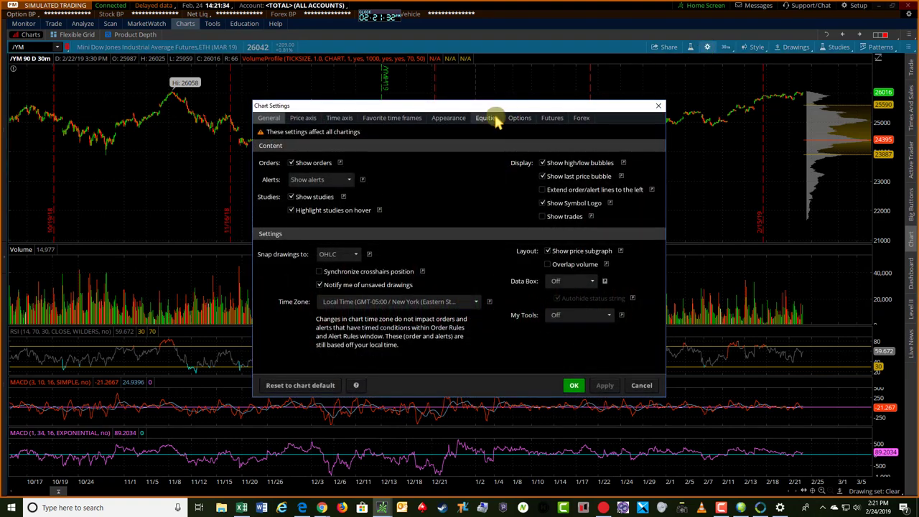
click(542, 120)
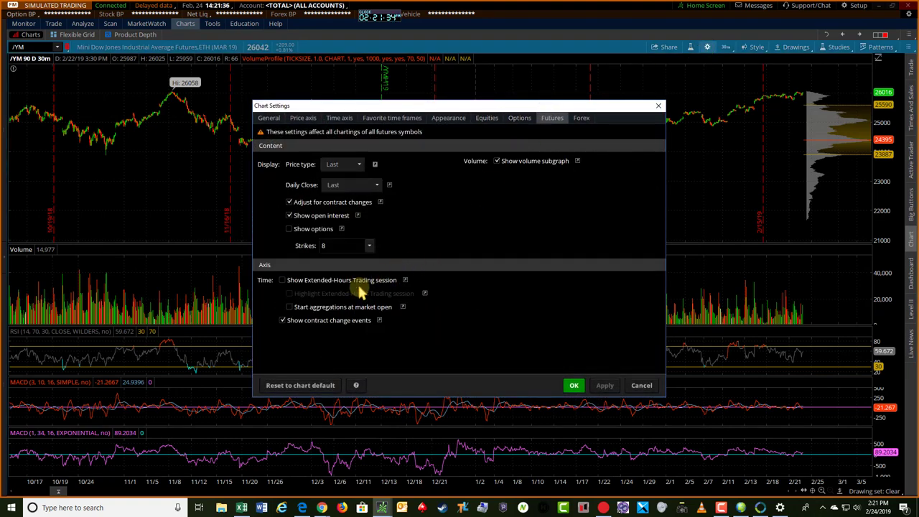
click(575, 385)
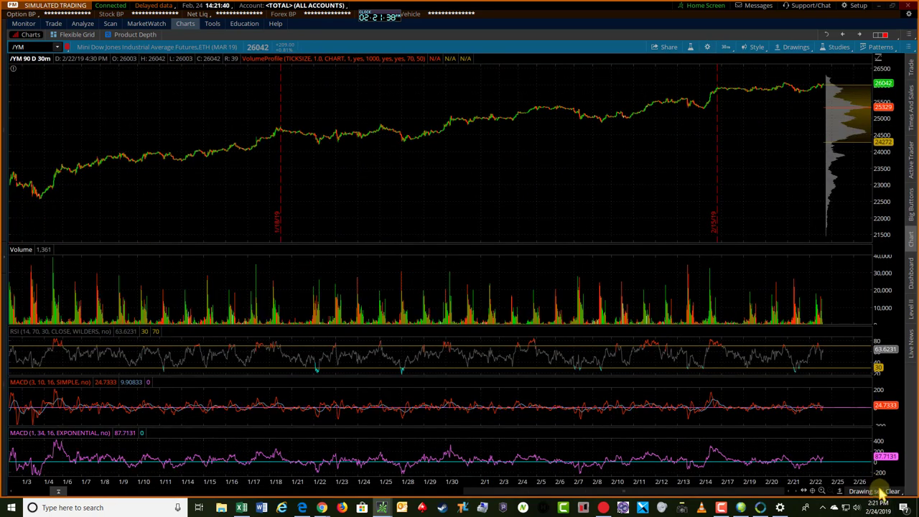
Apply the "Levels Feb 24 19" drawing set to the /YM chart and examine its price levels, gap zones and expected-move lines
click(882, 491)
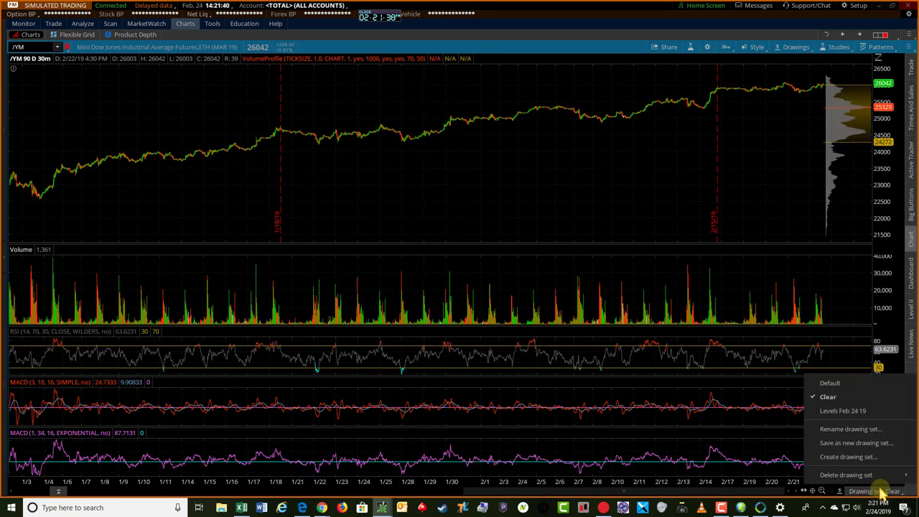
click(861, 411)
mouse_move(896, 180)
mouse_down()
mouse_move(883, 174)
mouse_move(882, 155)
mouse_move(881, 188)
mouse_up()
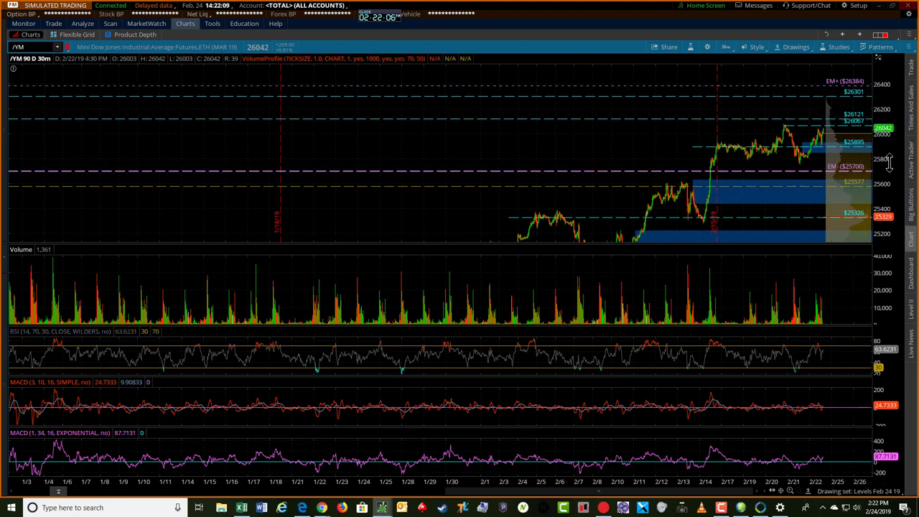
drag(889, 161, 889, 167)
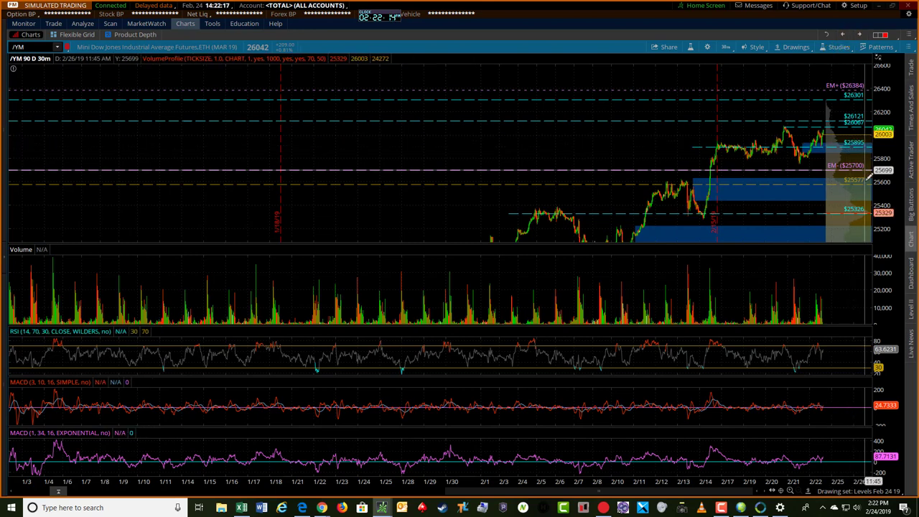
drag(891, 144, 882, 167)
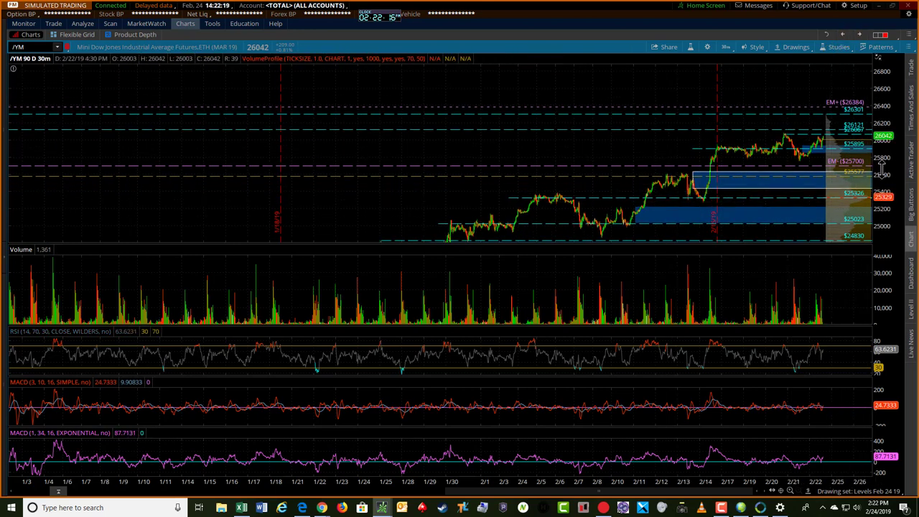
drag(889, 205, 883, 183)
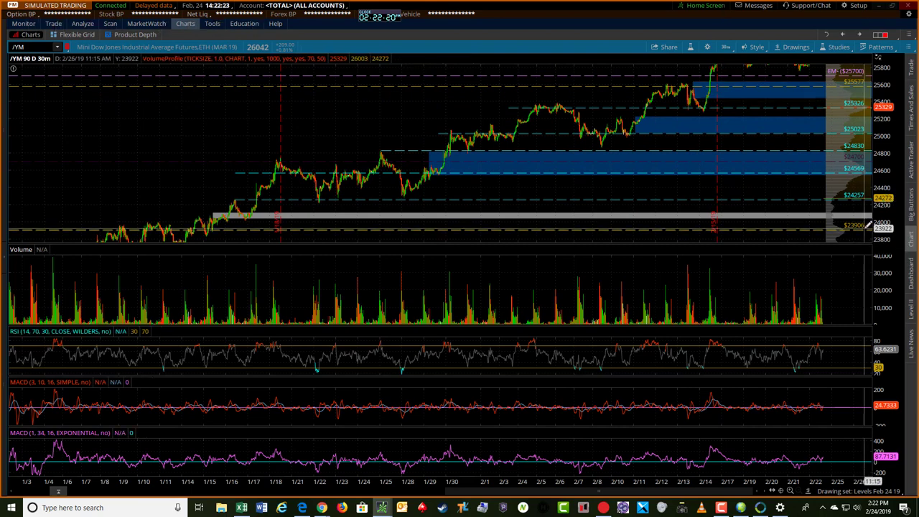
drag(890, 159, 890, 165)
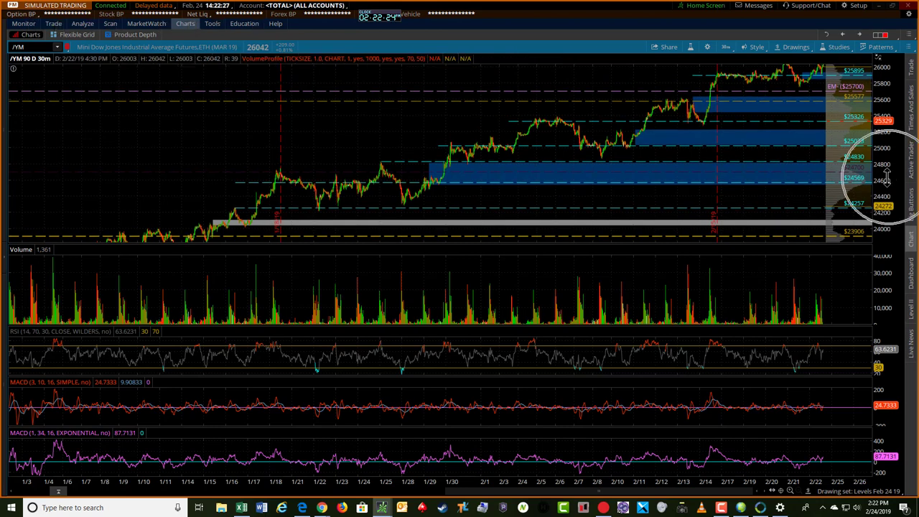
Change the color of the 24700 price level line on the /YM chart to red
right_click(346, 169)
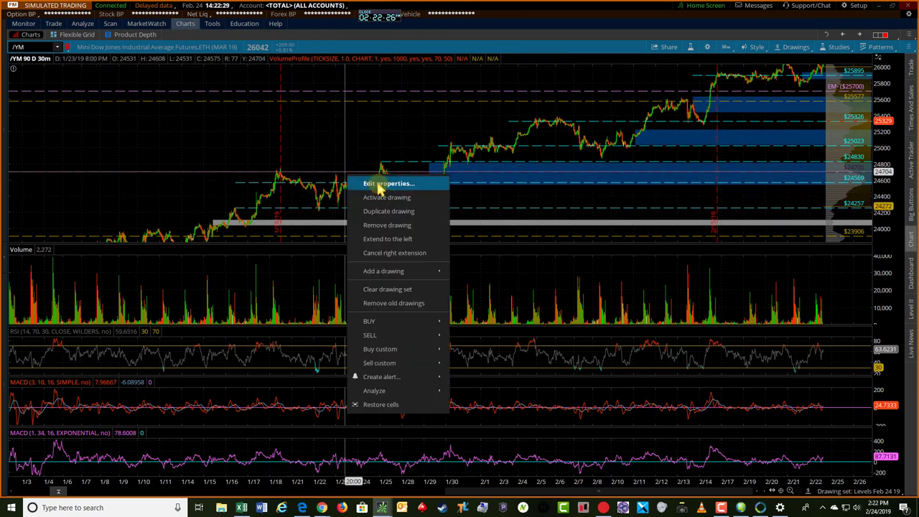
click(380, 182)
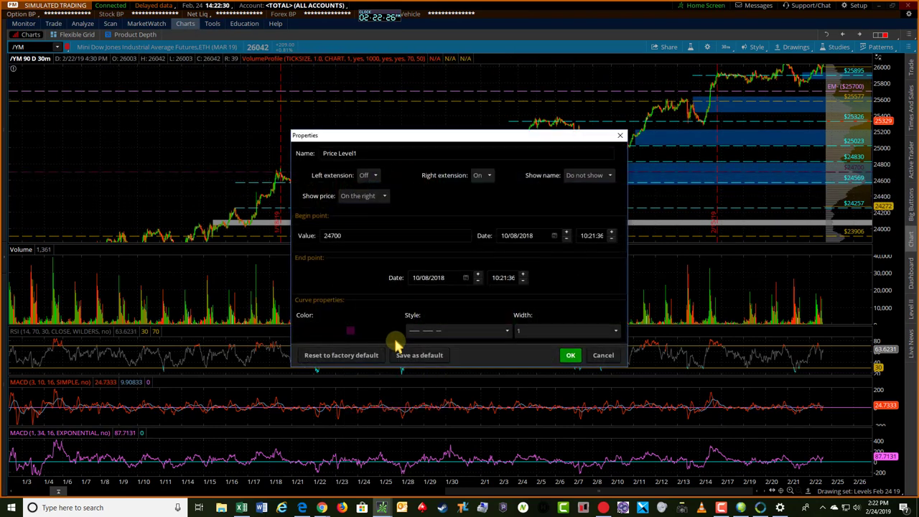
click(351, 330)
click(348, 362)
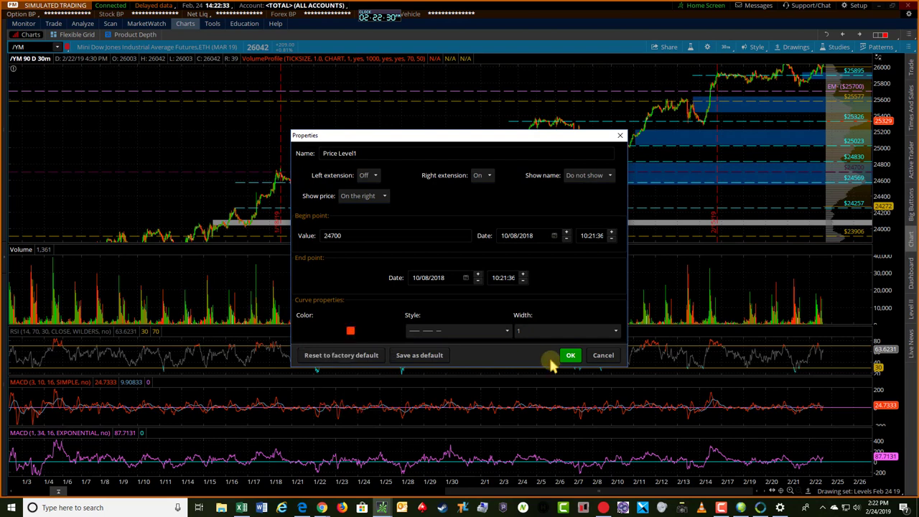
click(570, 354)
Examine the /YM price action against the $24830 to $25895 levels, the blue gap zones and the lower expected-move line
drag(883, 181, 845, 177)
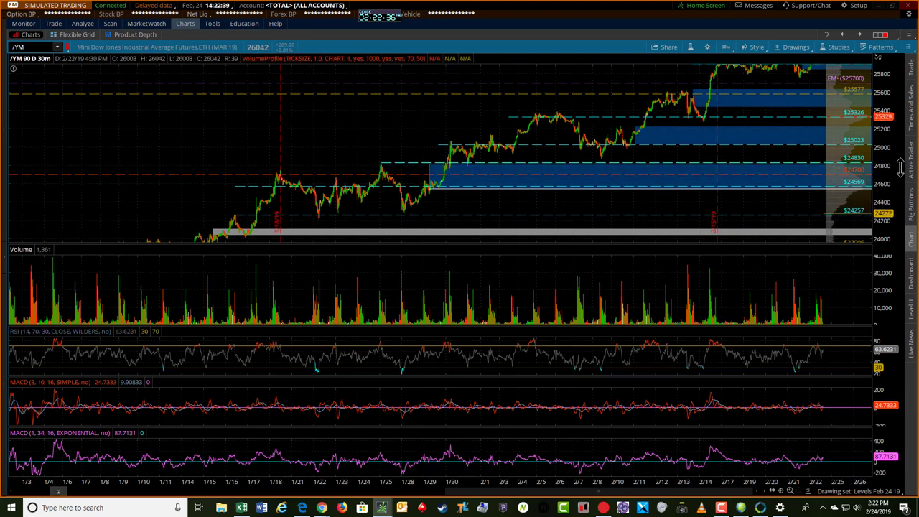
drag(899, 167, 897, 198)
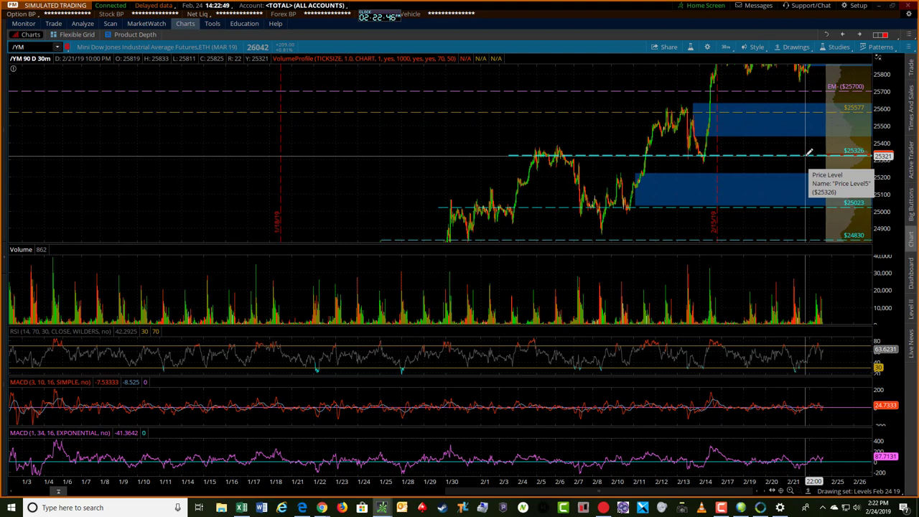
key(alt)
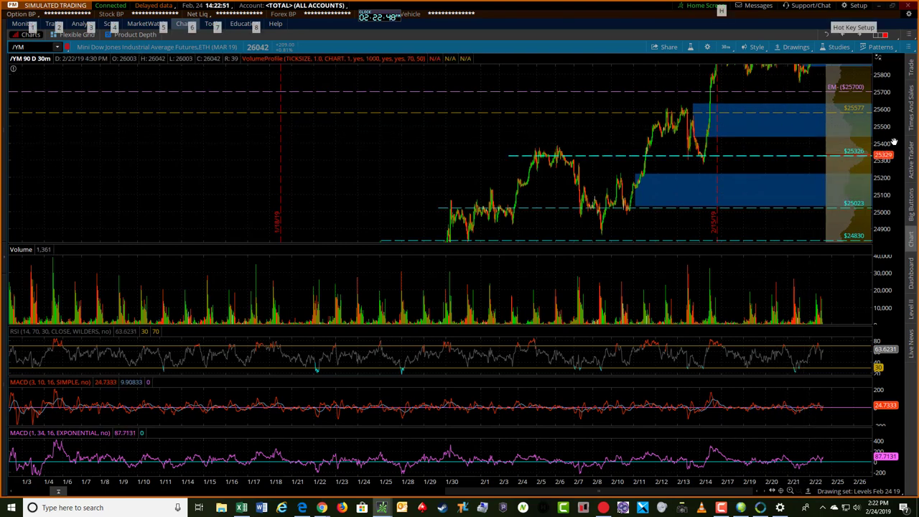
scroll(894, 141, up, 3)
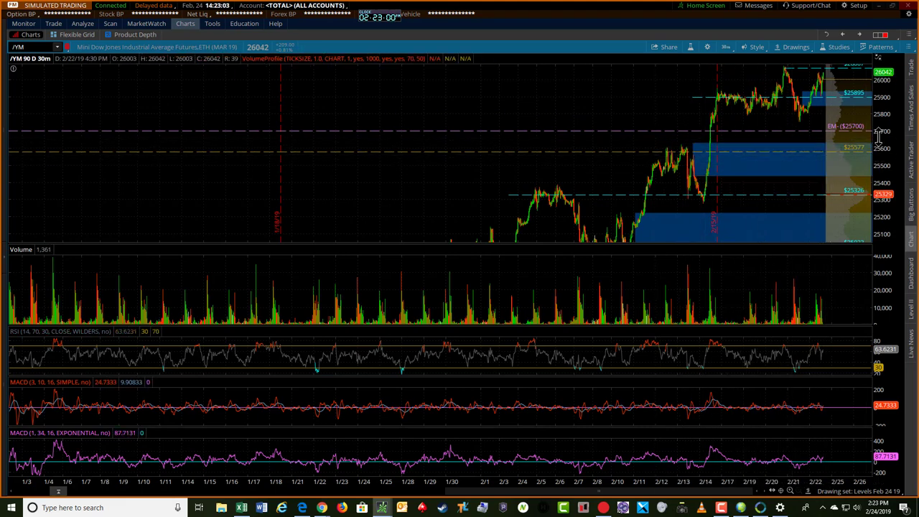
drag(879, 137, 887, 185)
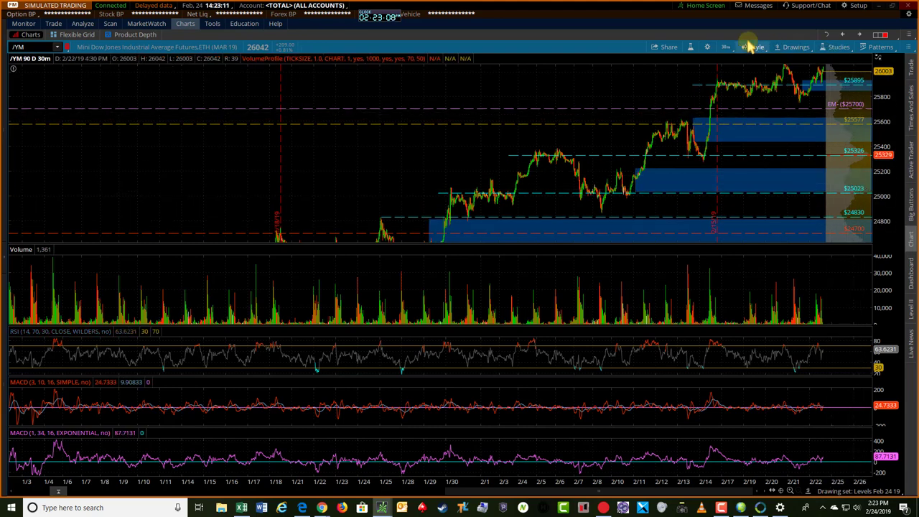
Turn off the extended-hours trading session display for futures charts and apply it to the 30-minute /YM chart
click(707, 48)
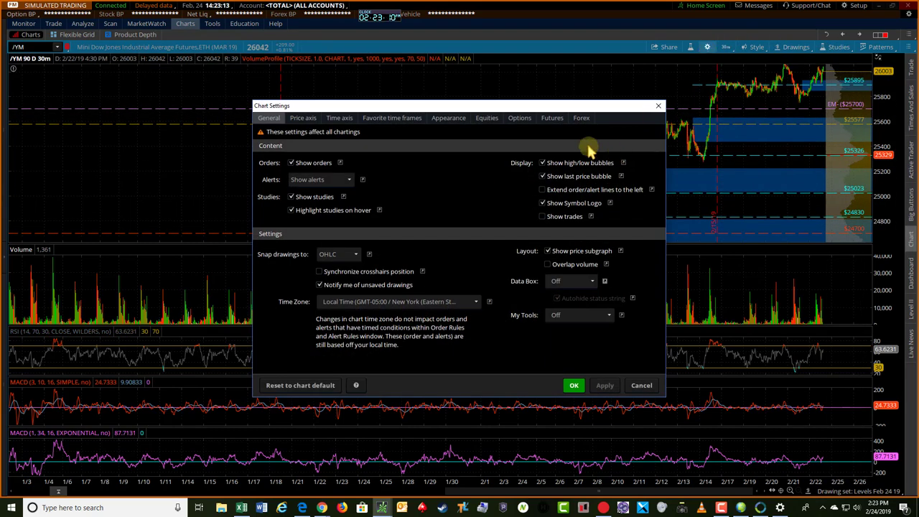
click(551, 119)
click(324, 293)
click(396, 294)
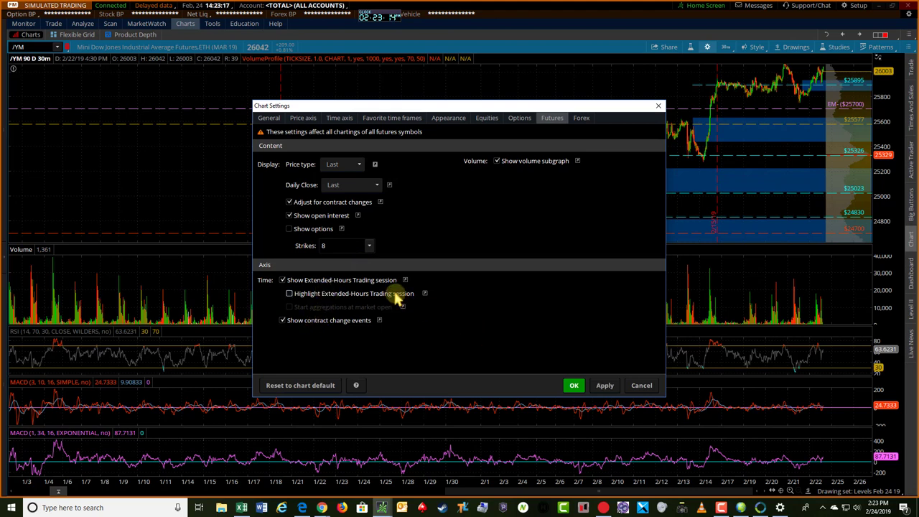
click(323, 280)
click(571, 388)
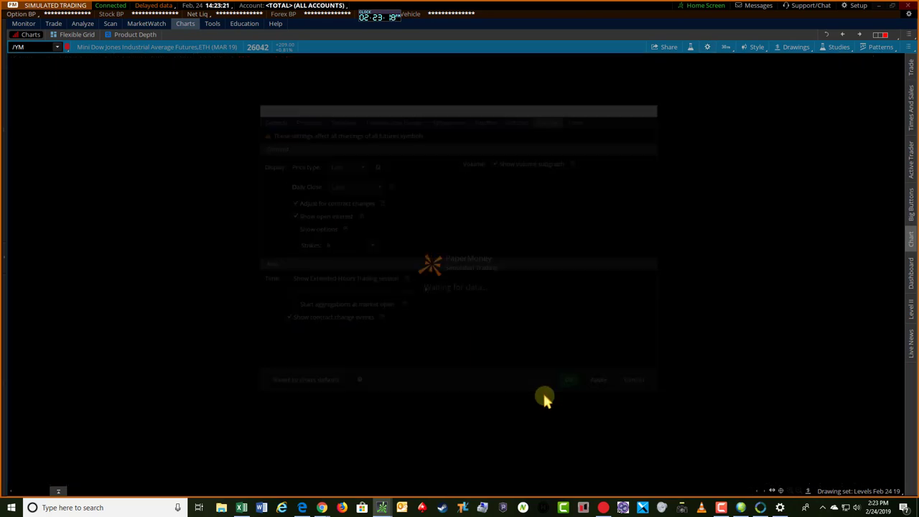
Examine the regular-session /YM price action against the $24830 to $26301 levels, blue gap zones, volume profile and expected-move lines
drag(880, 186, 878, 151)
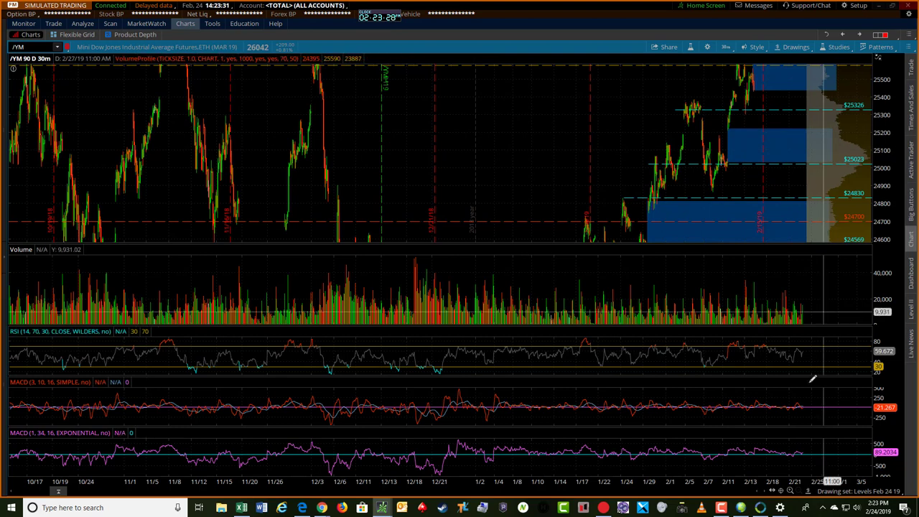
click(789, 491)
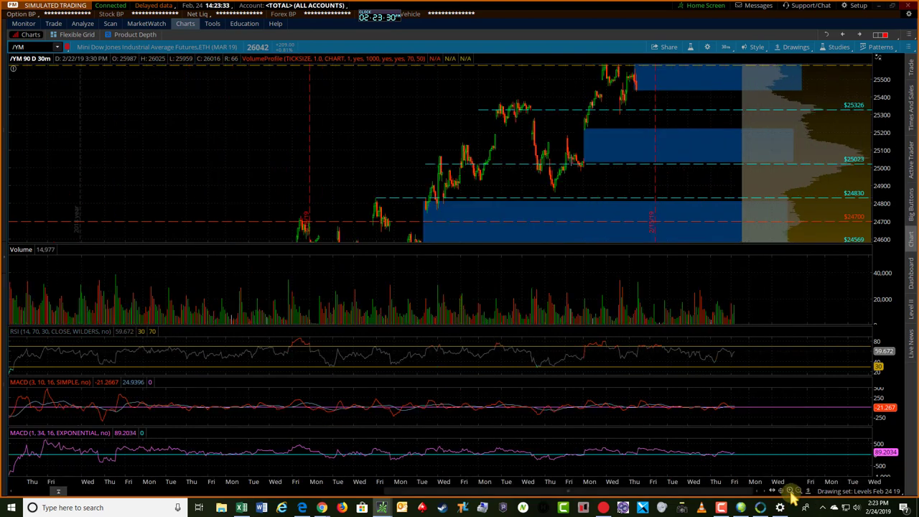
drag(893, 154, 886, 219)
drag(885, 146, 814, 127)
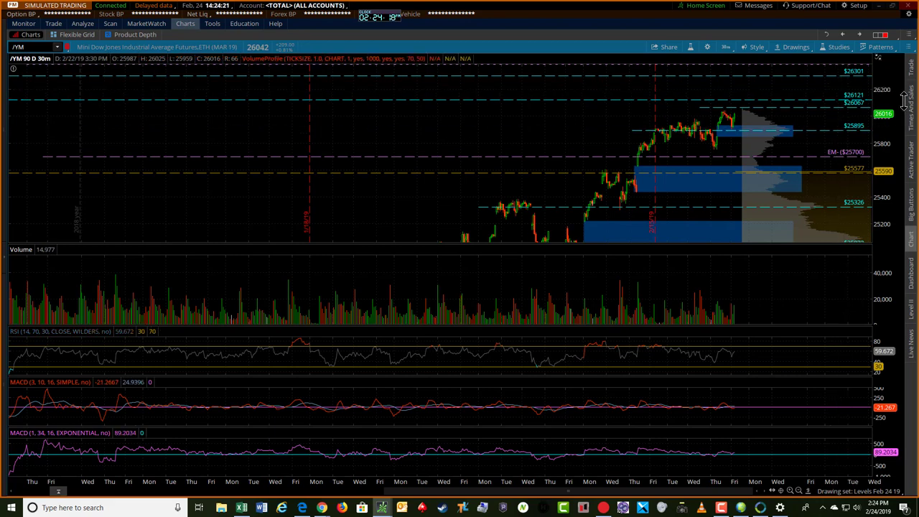
click(799, 490)
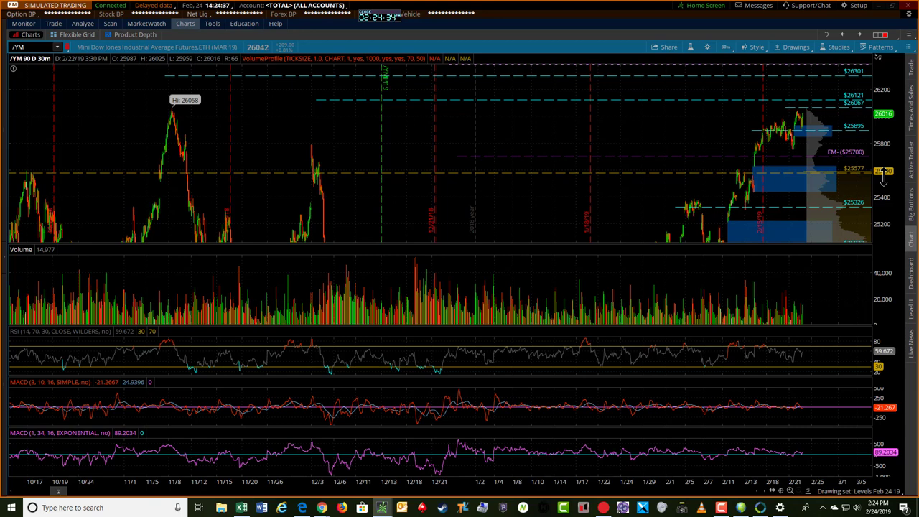
drag(884, 152, 887, 171)
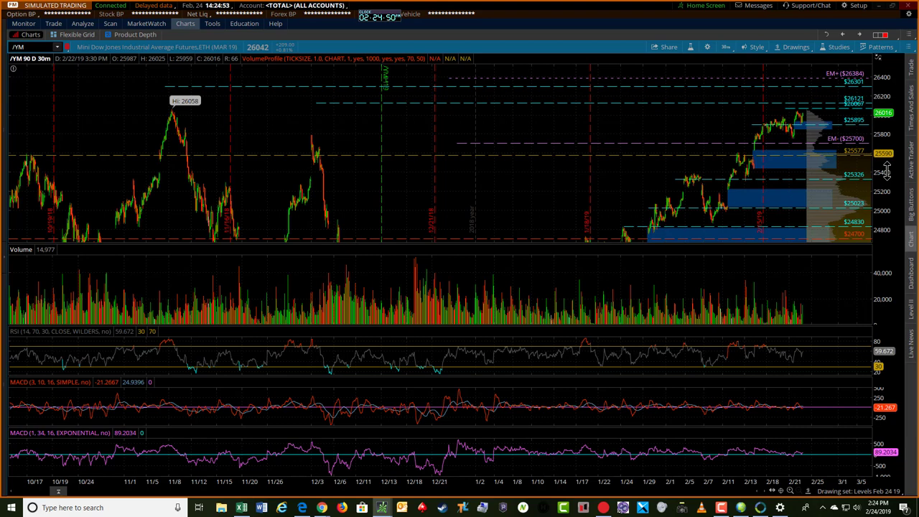
drag(887, 169, 888, 142)
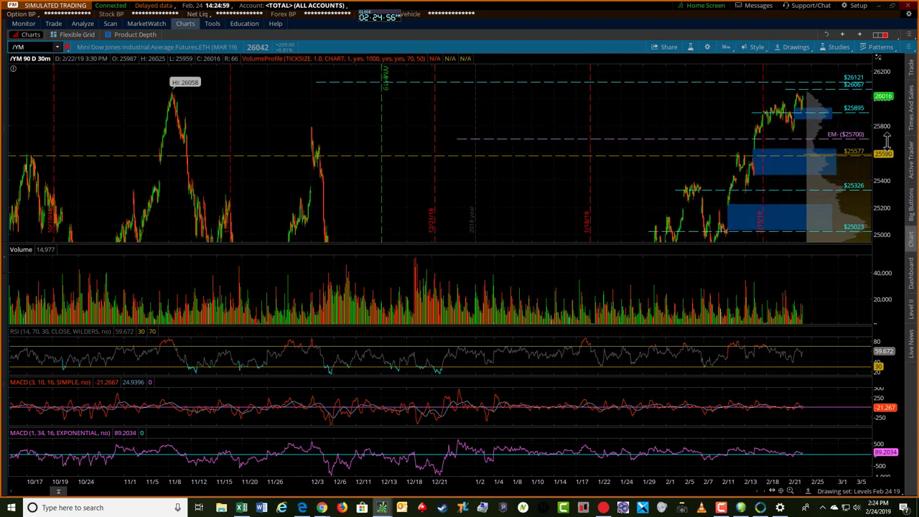